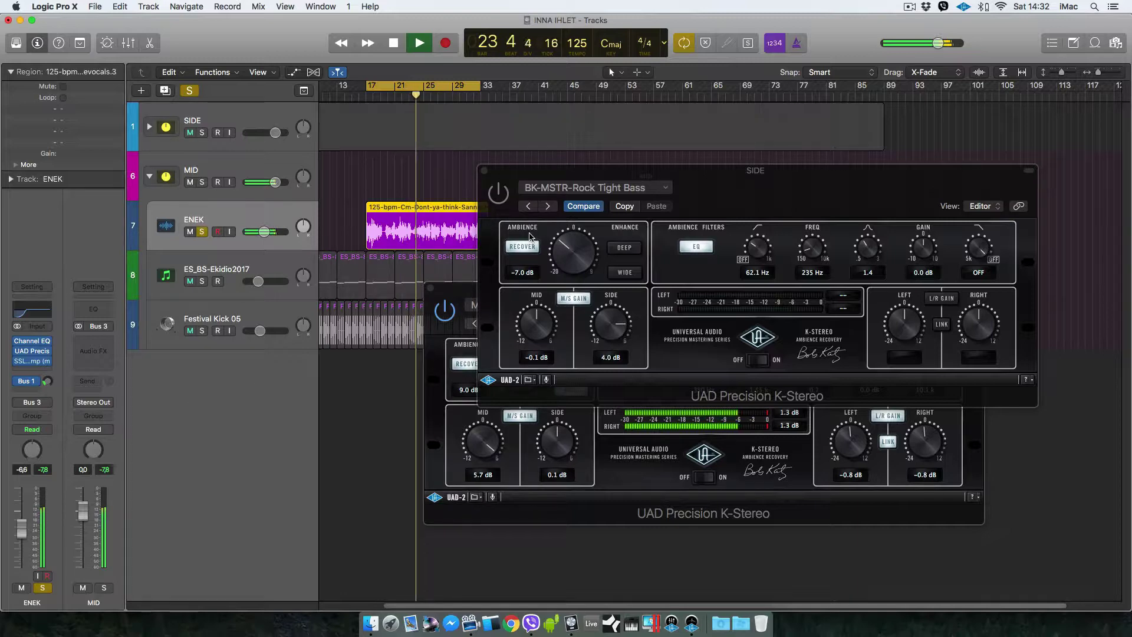
Bypass the K-Stereo plug-in on the ENEK track and solo the SIDE stack as well for listening
click(453, 292)
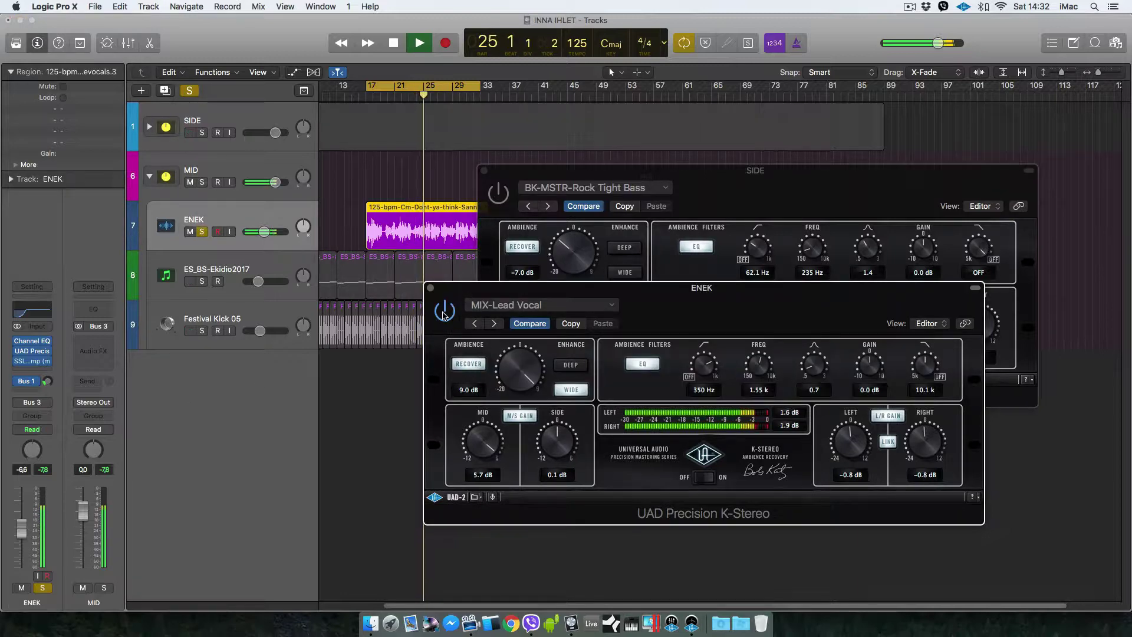
click(444, 313)
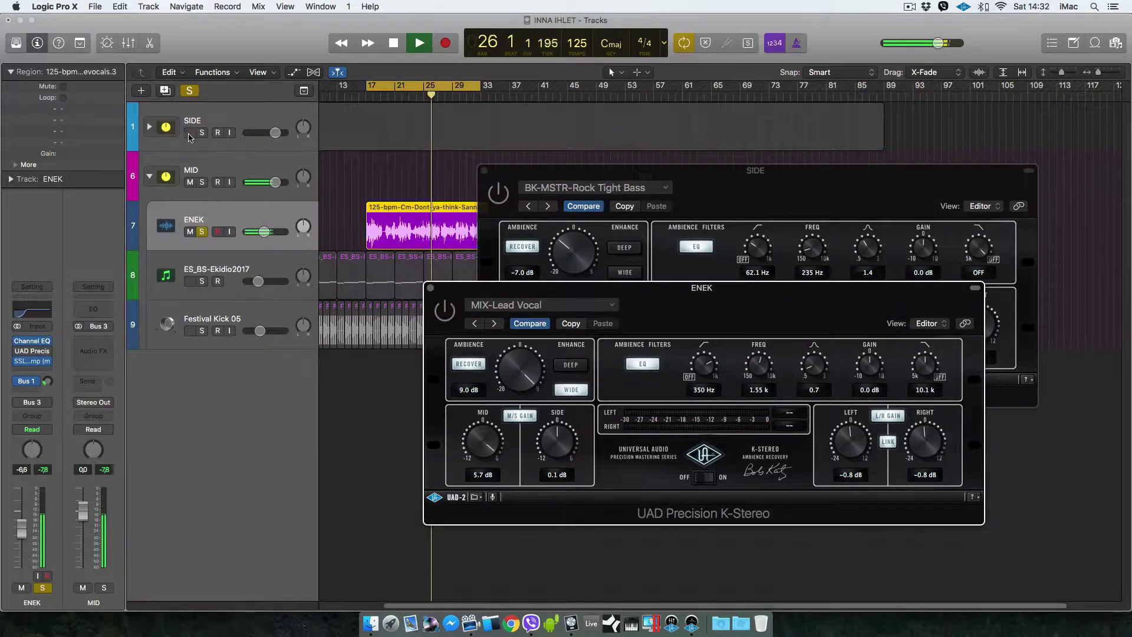
click(202, 122)
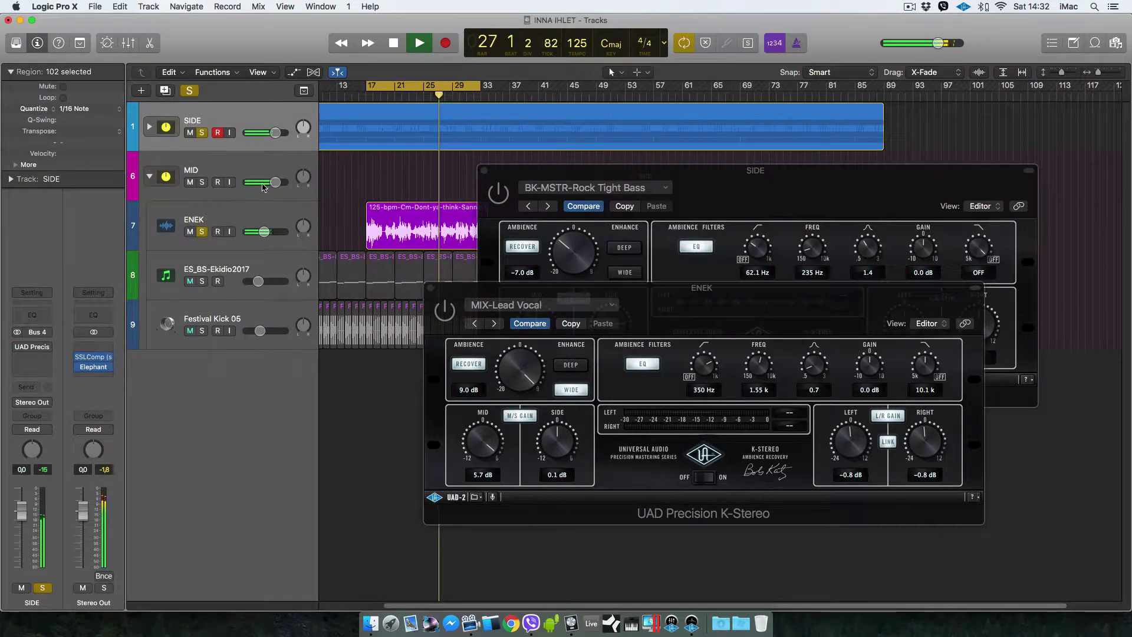
Move the SIDE K-Stereo window farther from the ENEK one and switch on both K-Stereo plug-ins
drag(698, 199, 758, 192)
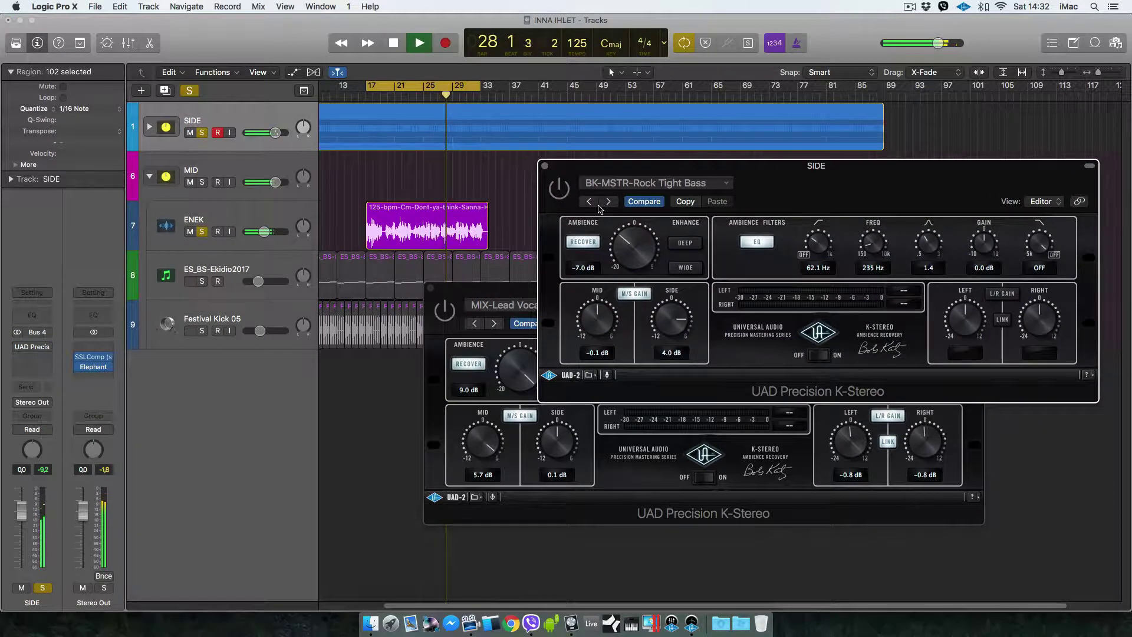
drag(570, 206, 598, 204)
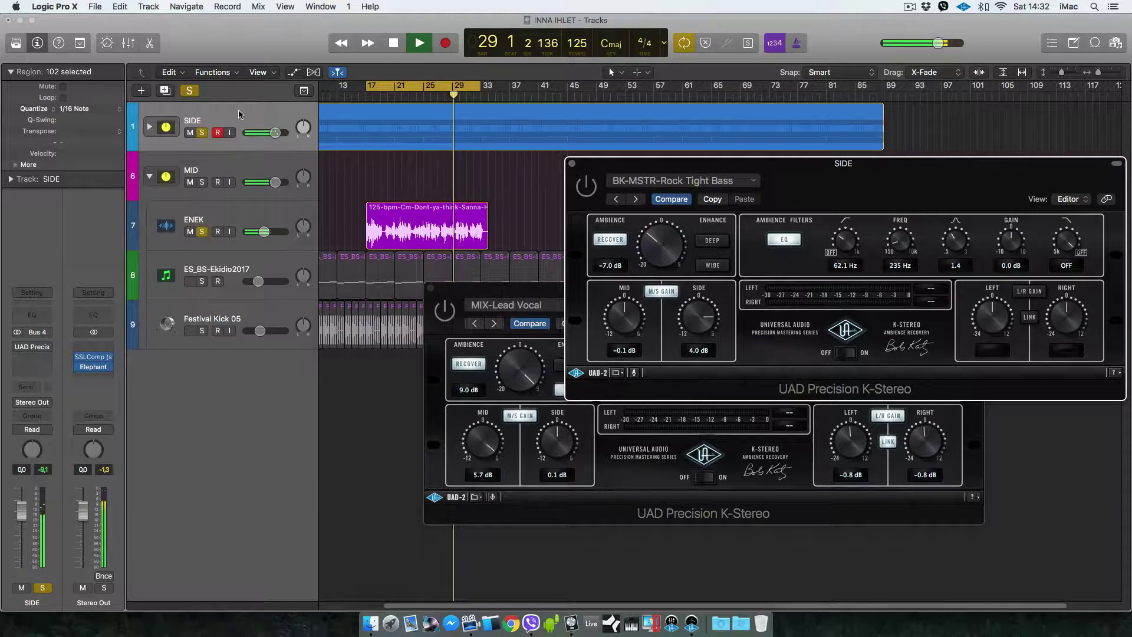
click(844, 187)
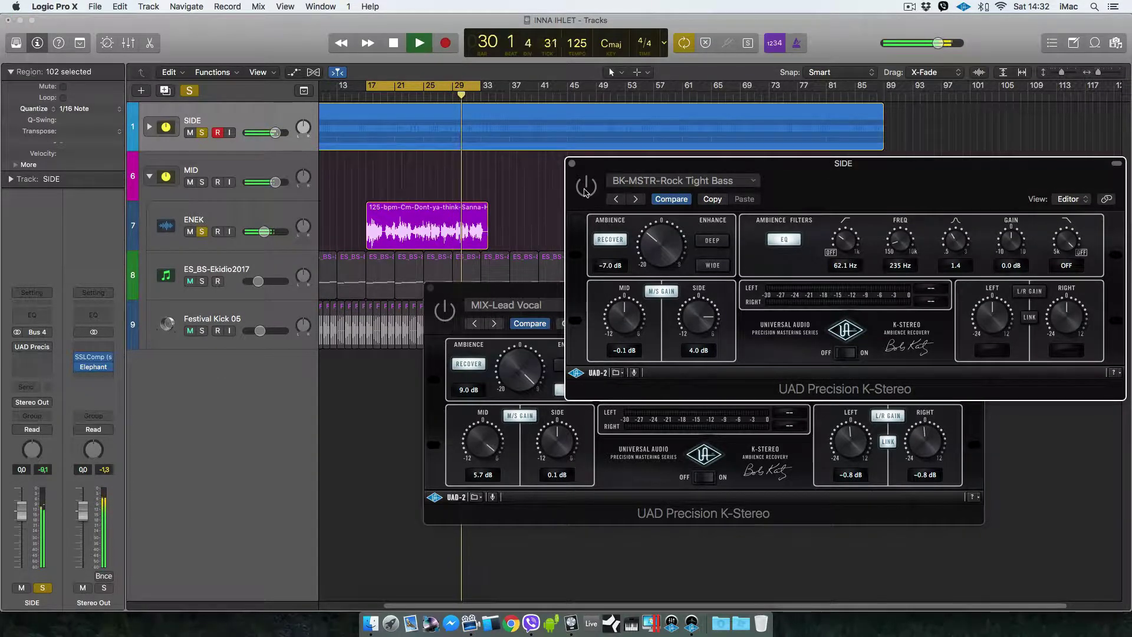
click(587, 186)
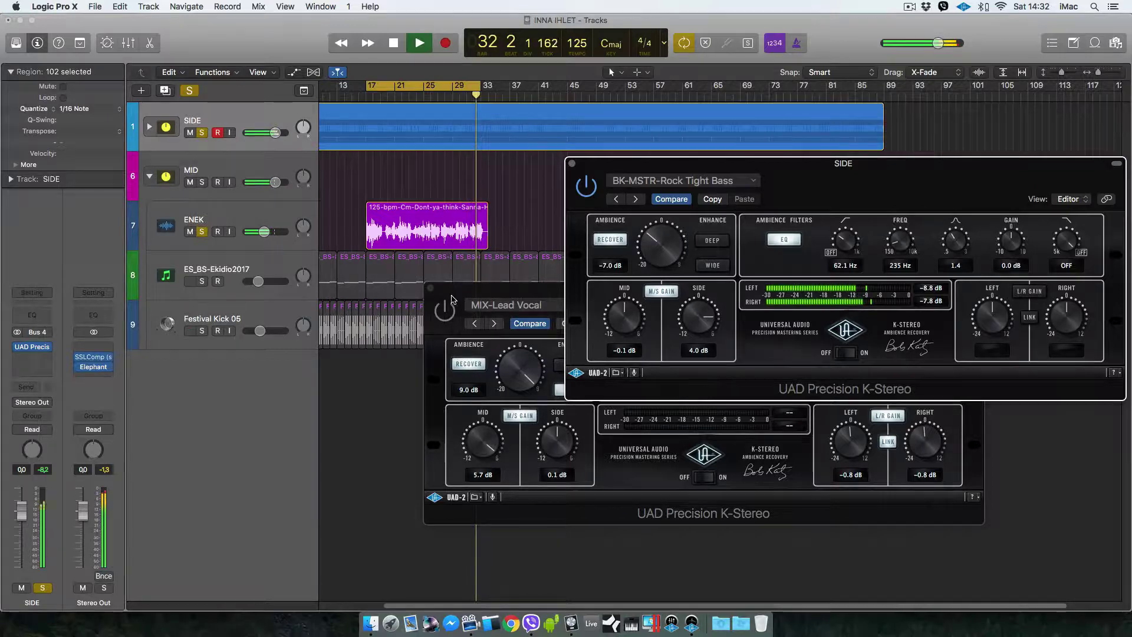
click(447, 318)
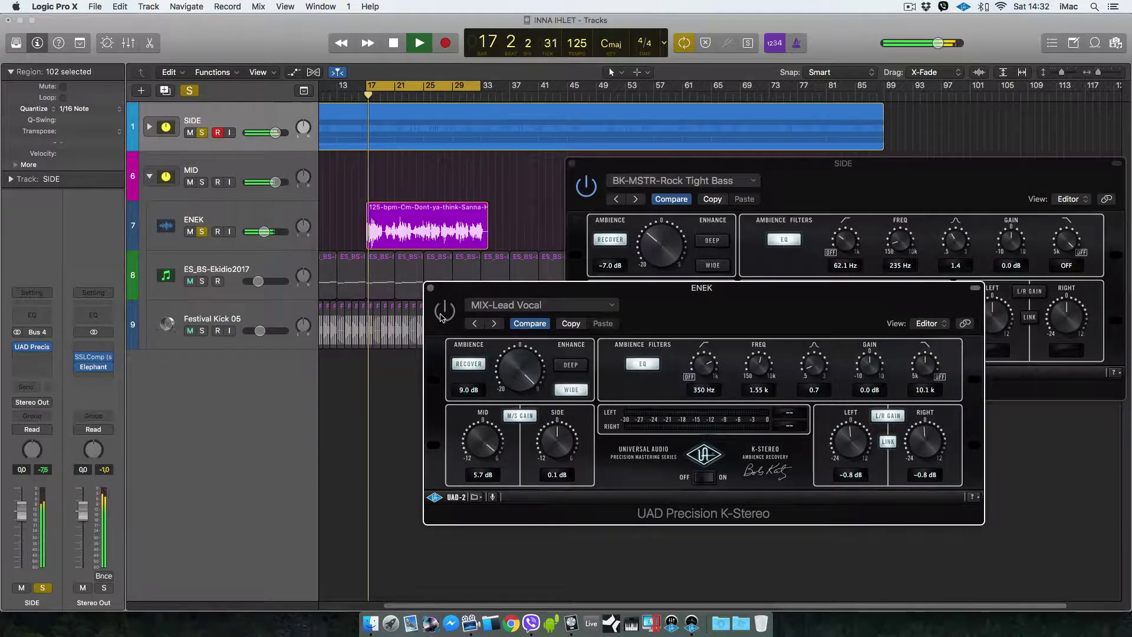
click(444, 313)
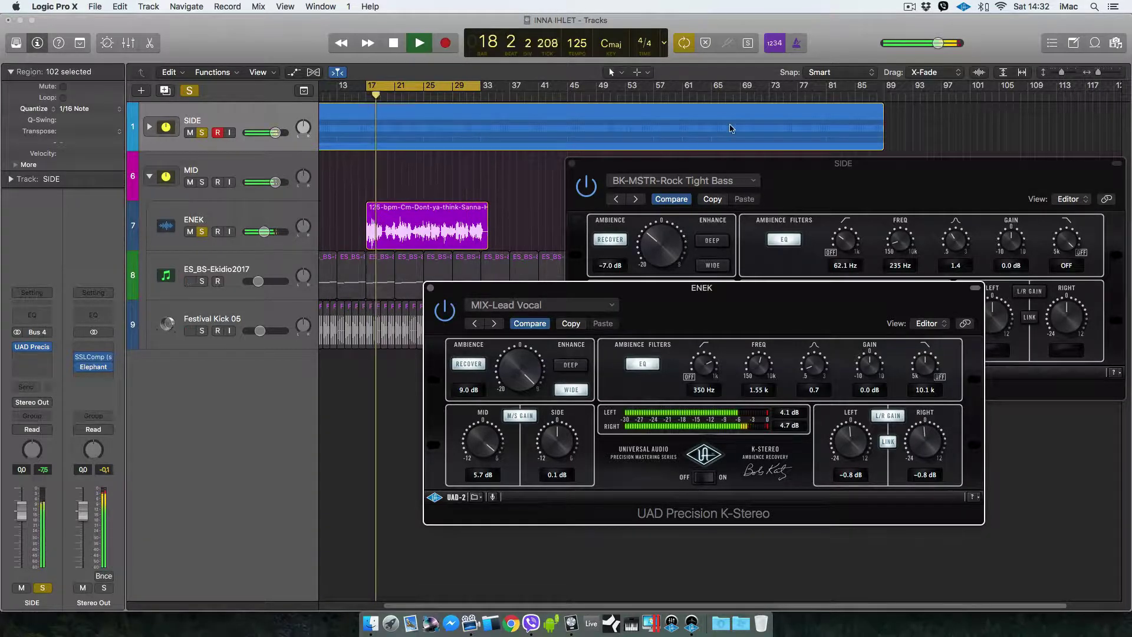
On the ENEK K-Stereo, set Ambience to 5.5 dB, Mid gain to 6.0 dB and Side gain to -1.9 dB
drag(523, 360, 524, 373)
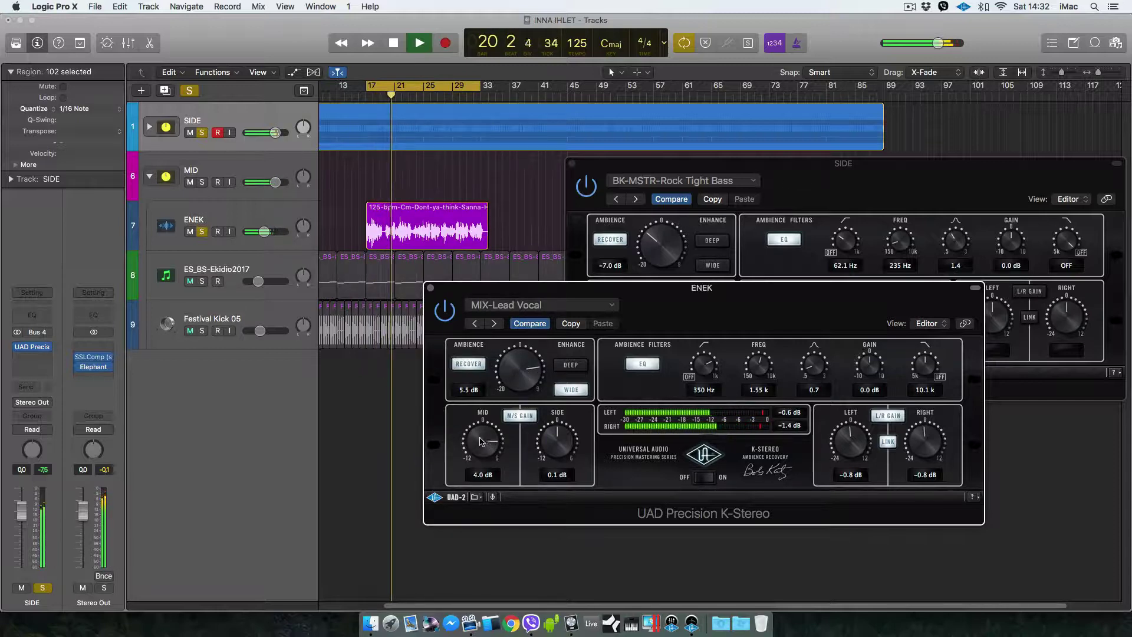
drag(481, 433, 480, 431)
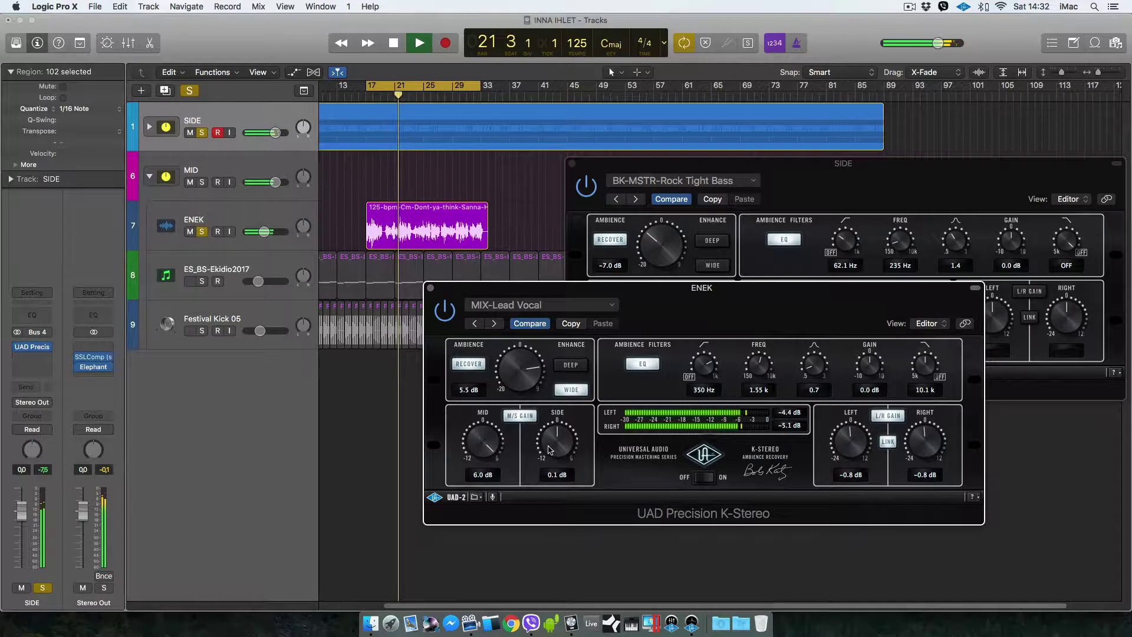
drag(548, 457, 548, 443)
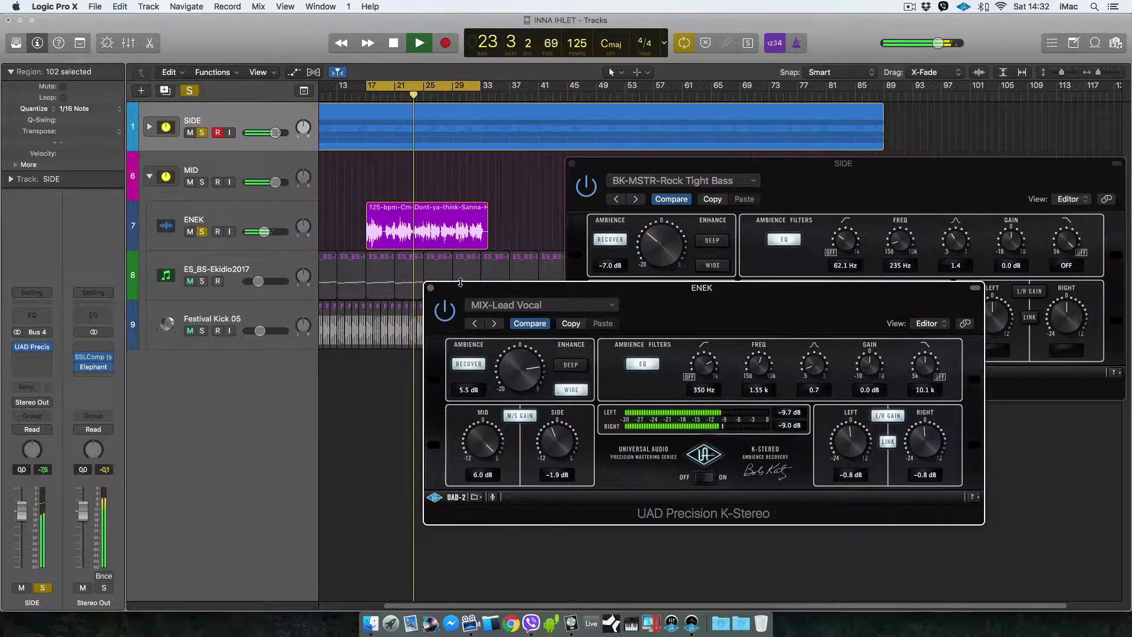
Compare the sound with the ENEK and SIDE K-Stereo plug-ins bypassed, and re-enable both
click(445, 311)
click(586, 193)
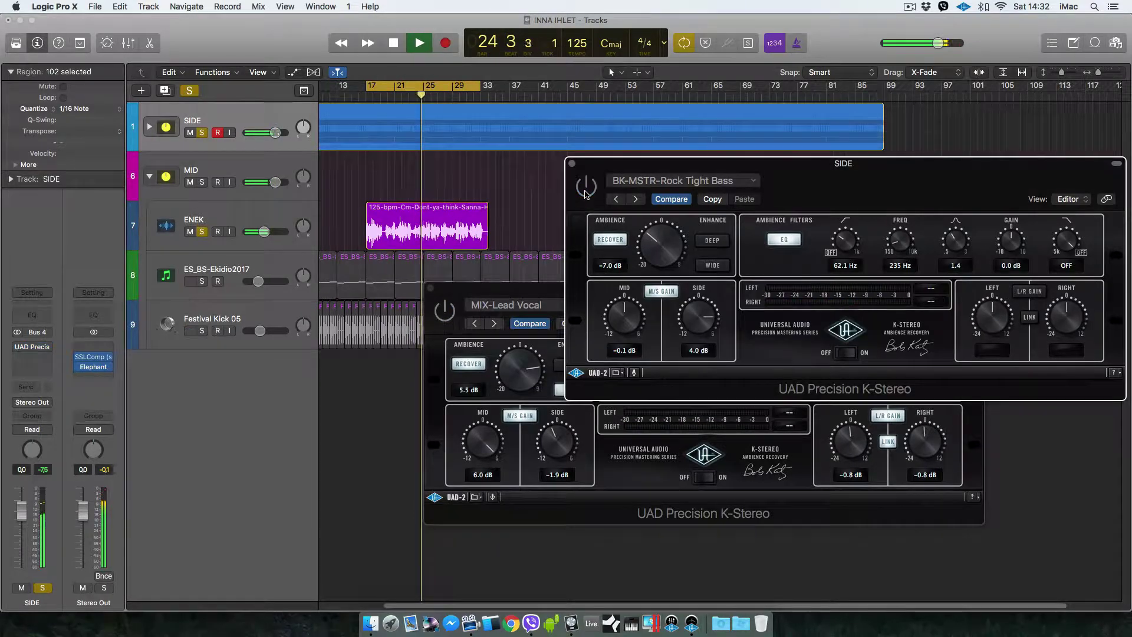
click(586, 188)
click(445, 311)
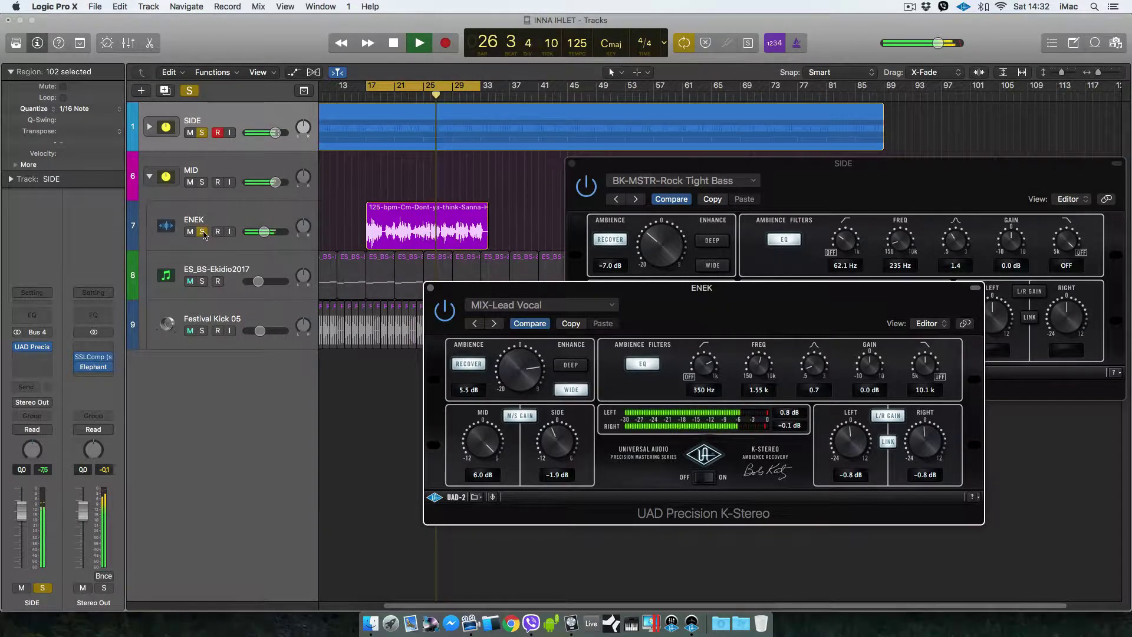
Solo the MID stack instead of SIDE and compare its sound with the ENEK K-Stereo bypassed and re-enabled
click(201, 133)
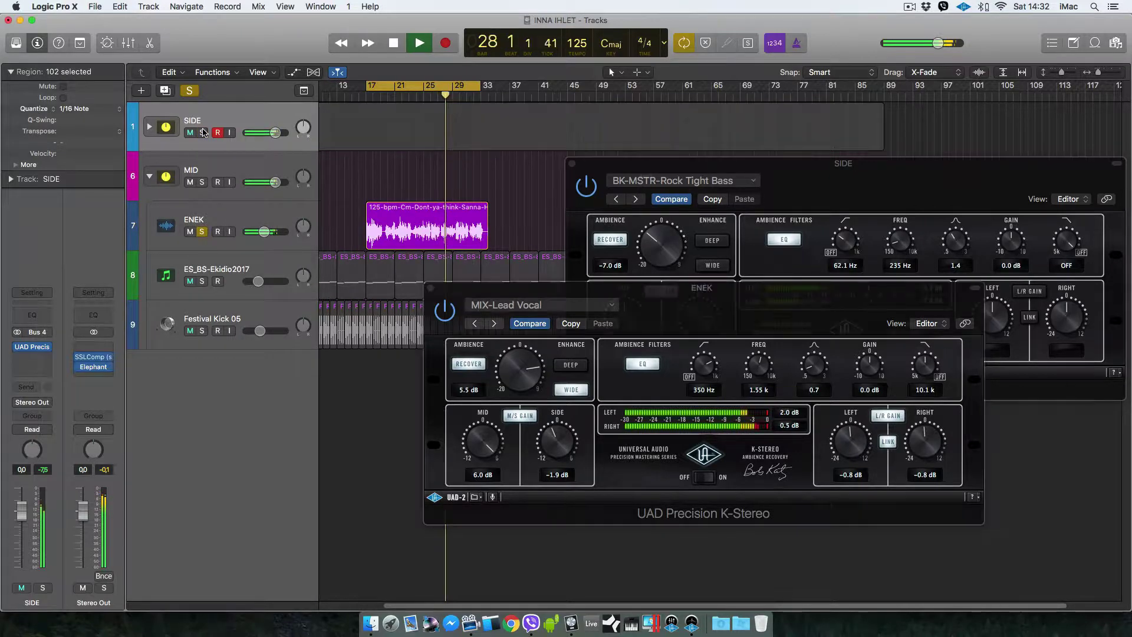
click(201, 183)
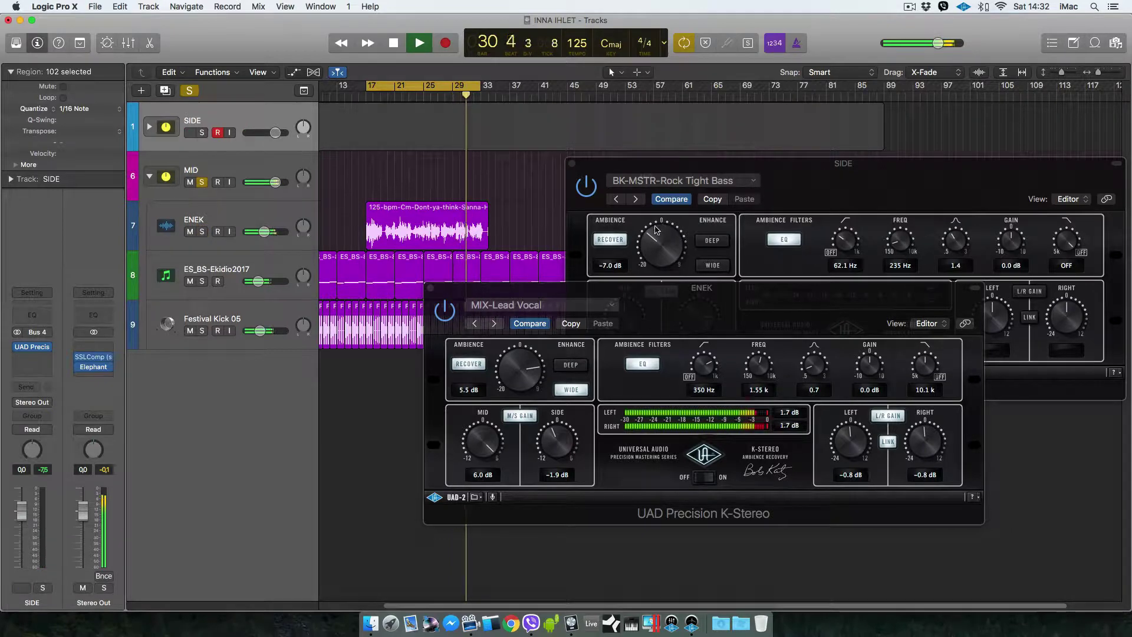
click(444, 311)
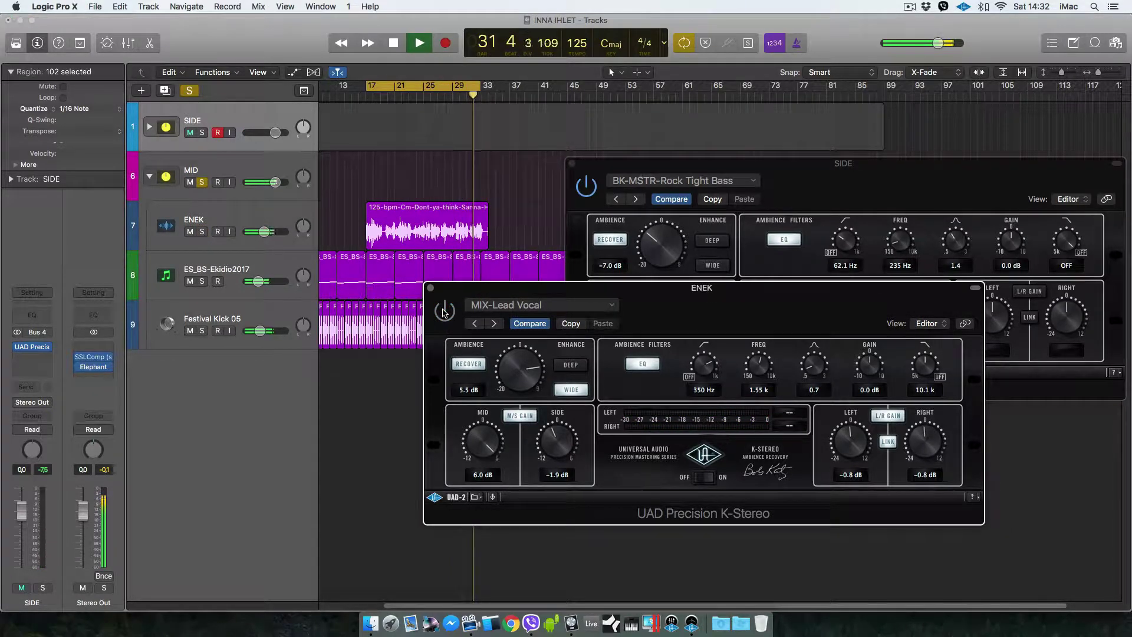
click(445, 311)
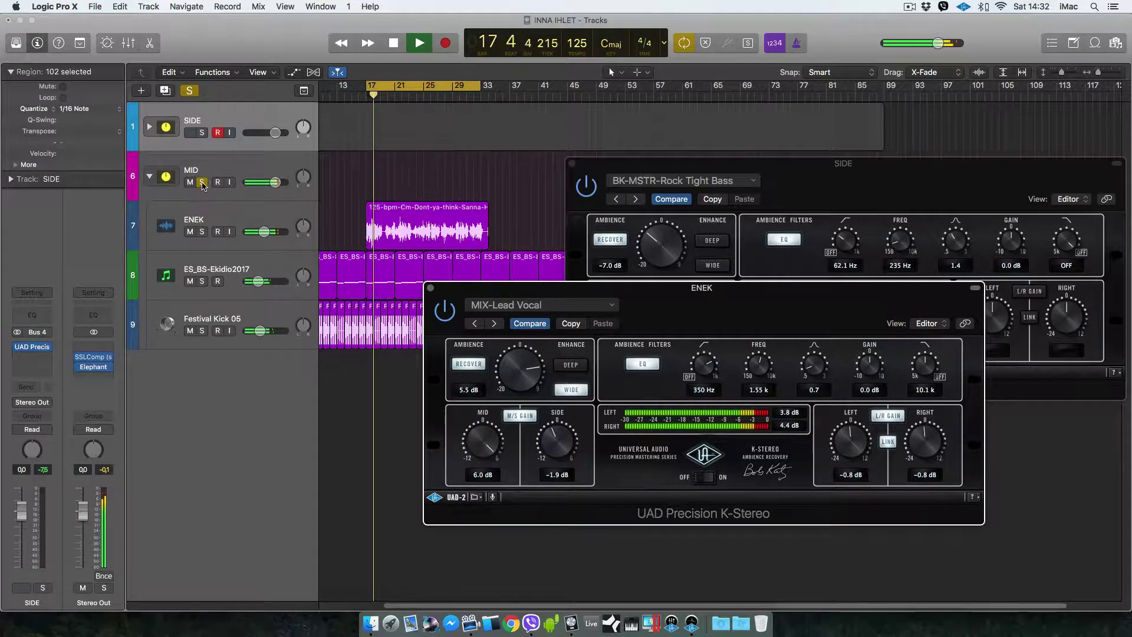
Clear all active solos so the SIDE and MID stacks play together
key(ctrl+m)
click(201, 182)
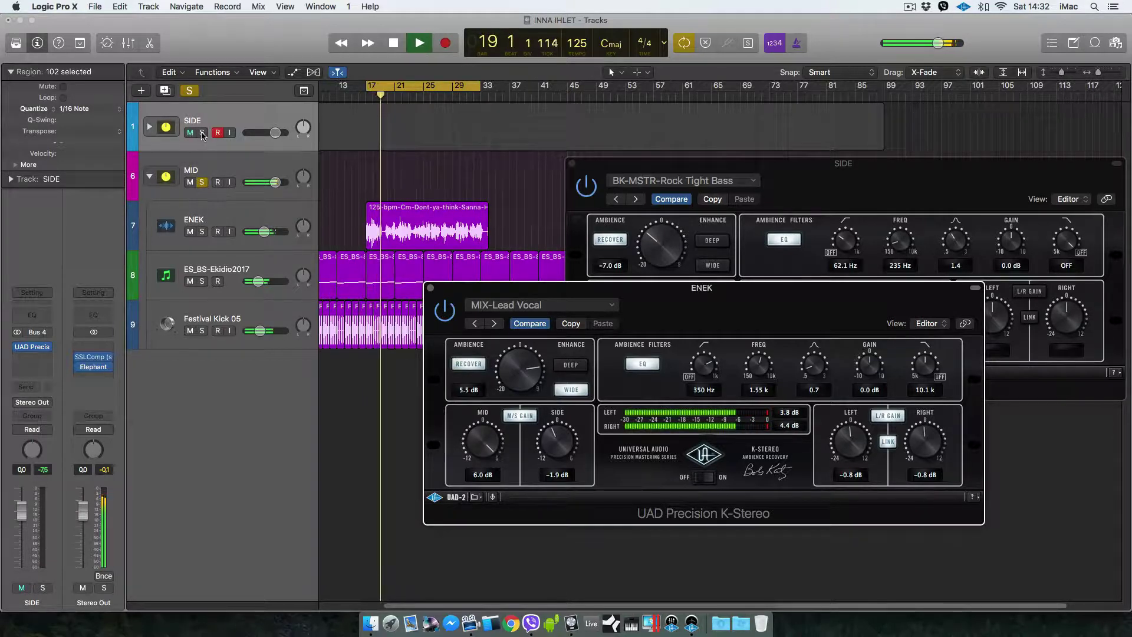
click(189, 132)
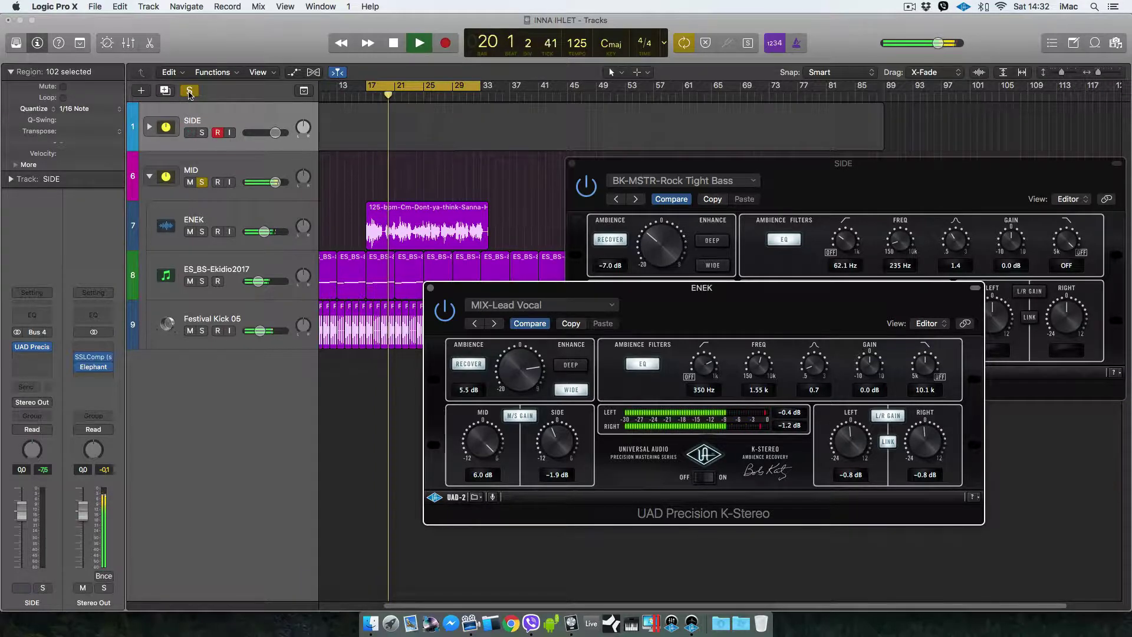
click(189, 93)
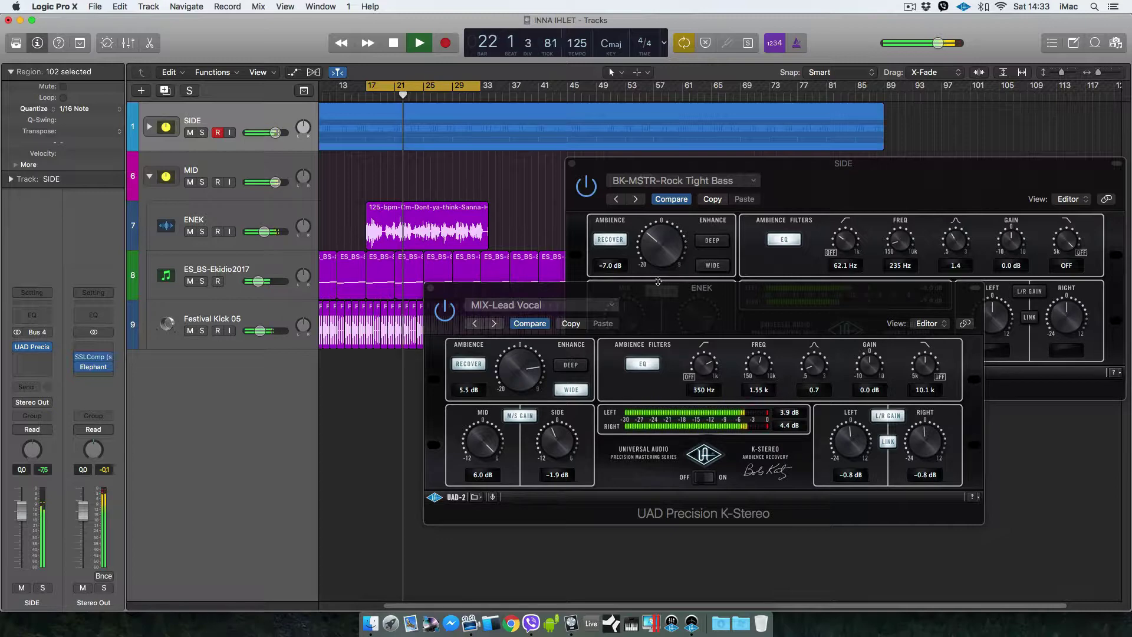
On the SIDE K-Stereo, set Ambience to 0.5 dB, Mid gain to 2.8 dB and Side gain to 4.2 dB
click(806, 197)
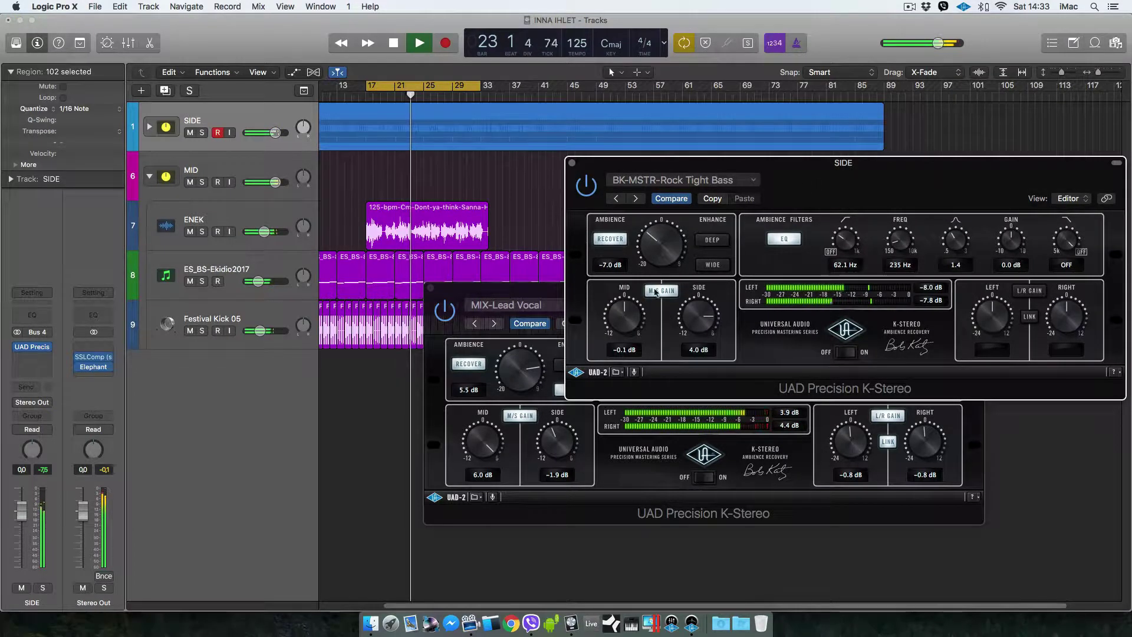
drag(666, 235, 667, 247)
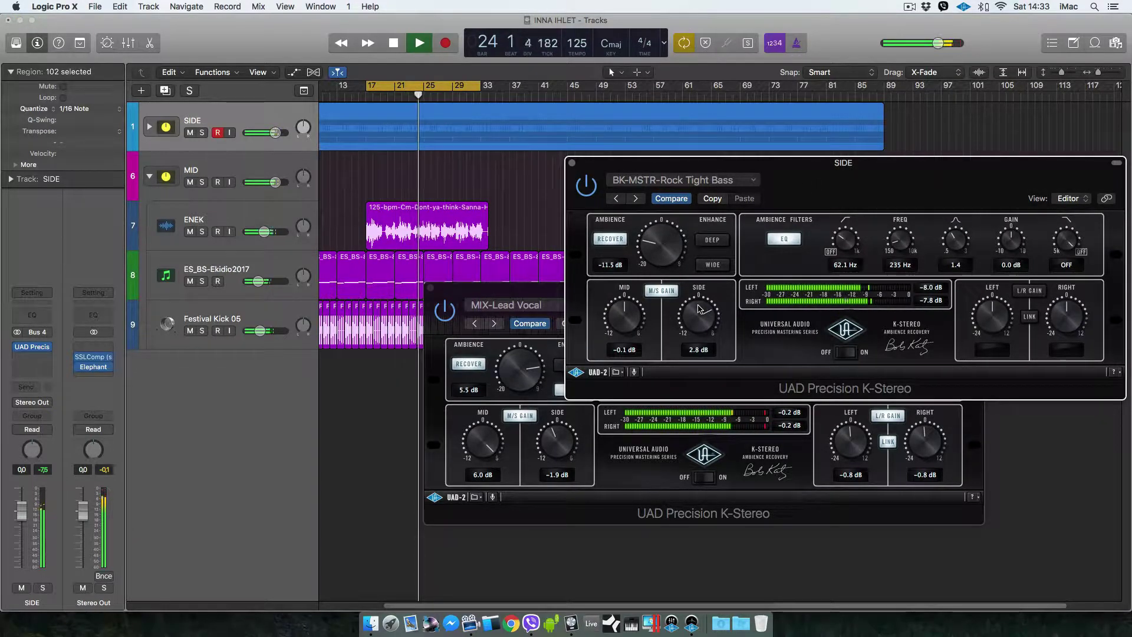
drag(674, 302, 623, 308)
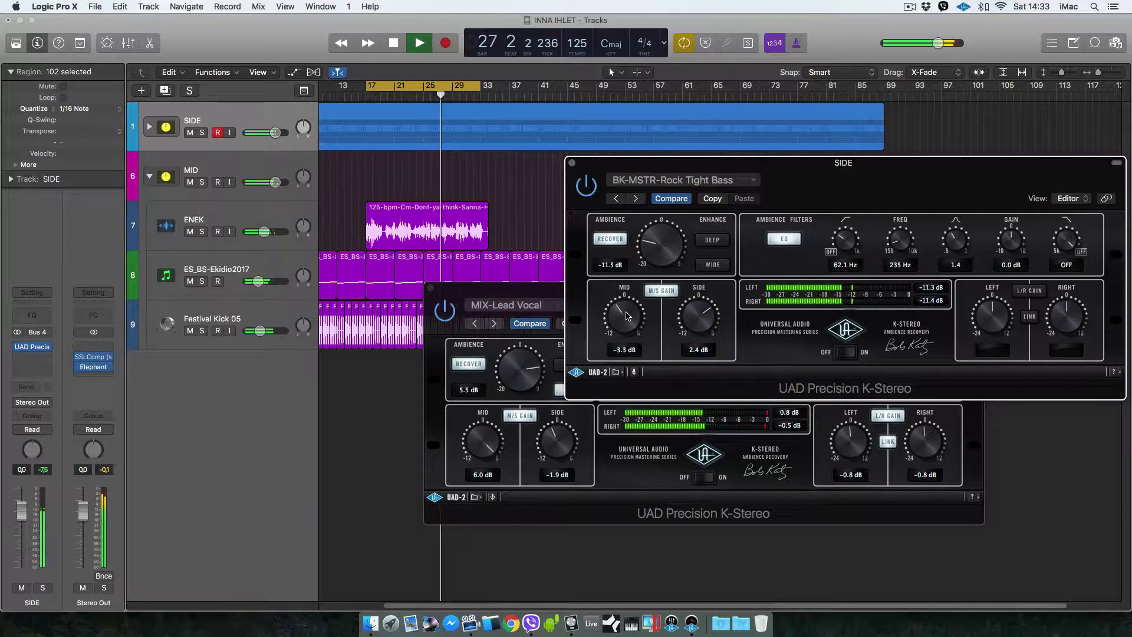
scroll(655, 251, down, 3)
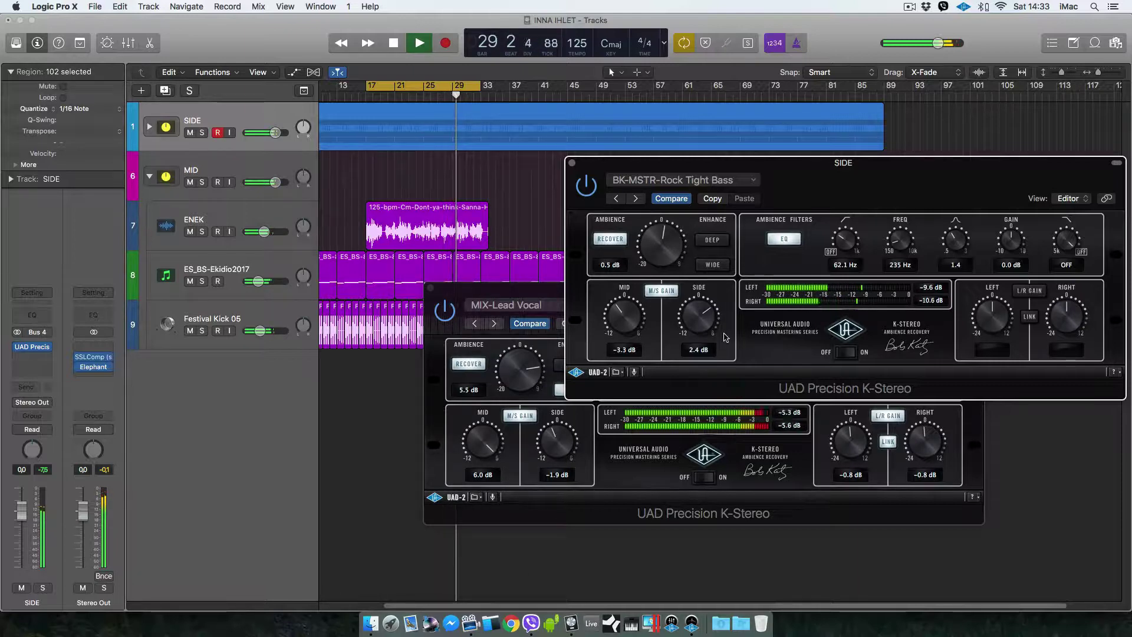
scroll(701, 317, up, 3)
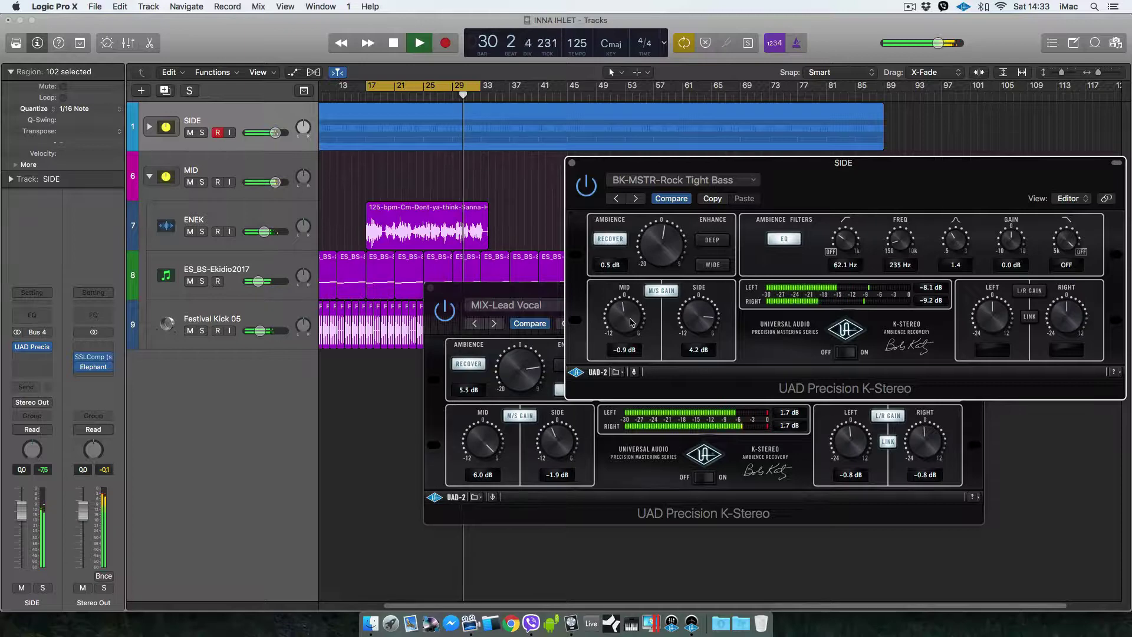
scroll(631, 321, up, 2)
scroll(631, 321, up, 4)
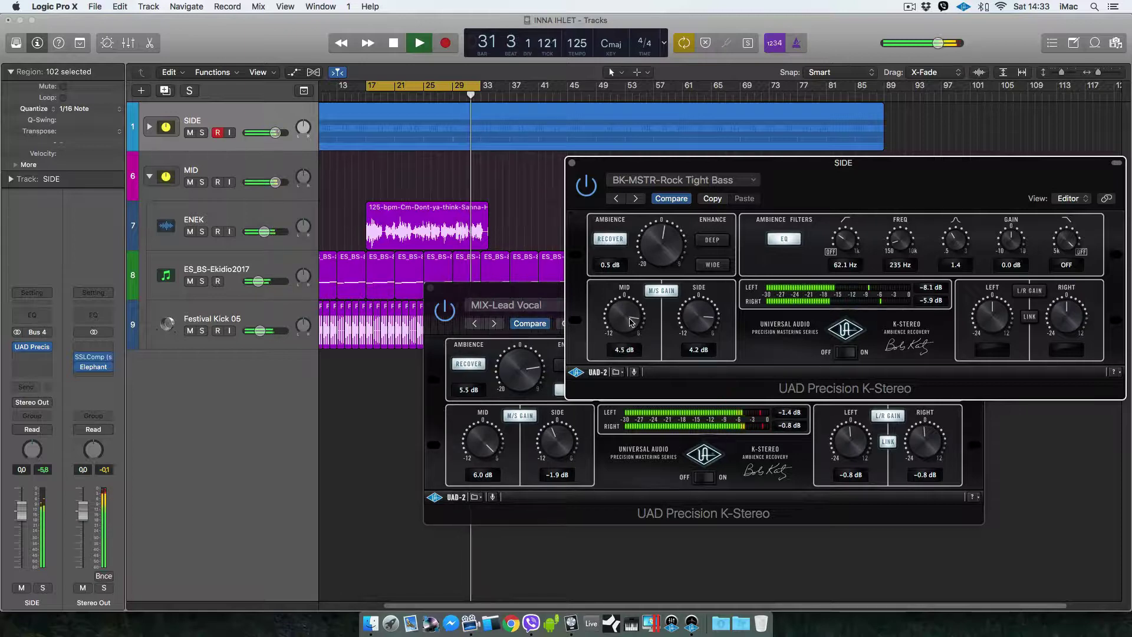
scroll(631, 321, down, 4)
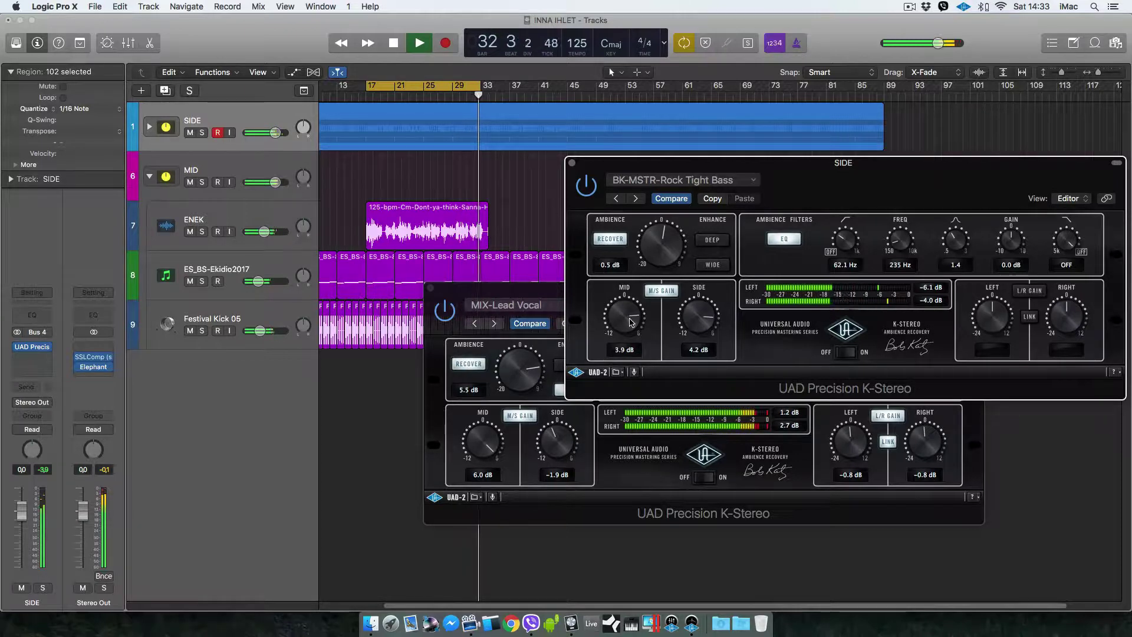
scroll(631, 321, down, 1)
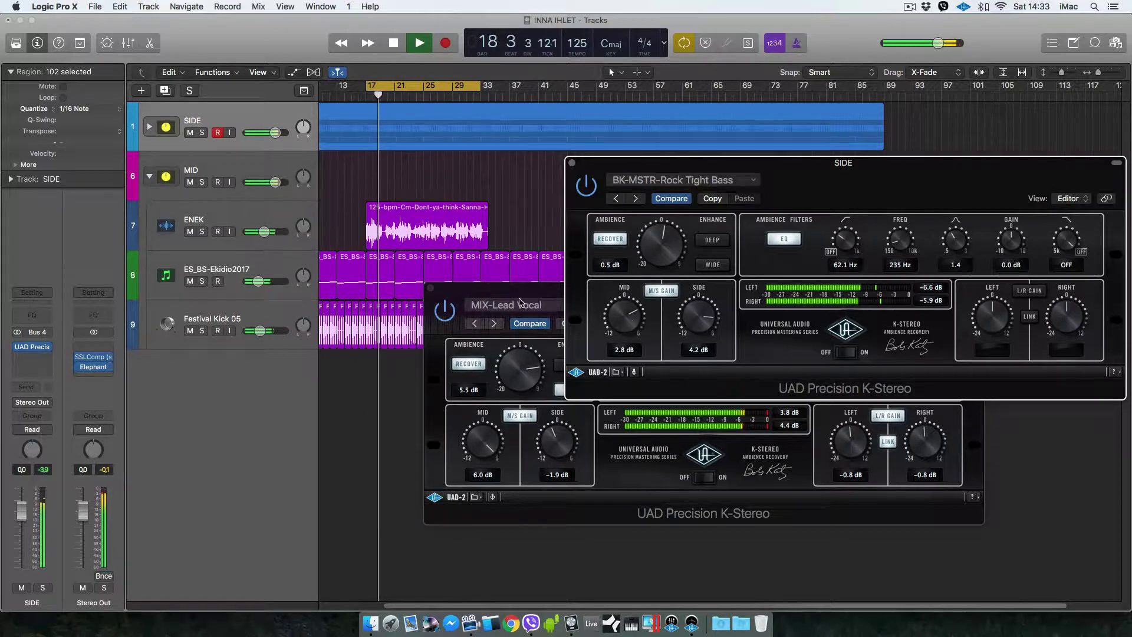
Raise the Side gain of the ENEK K-Stereo to 3.5 dB
click(510, 411)
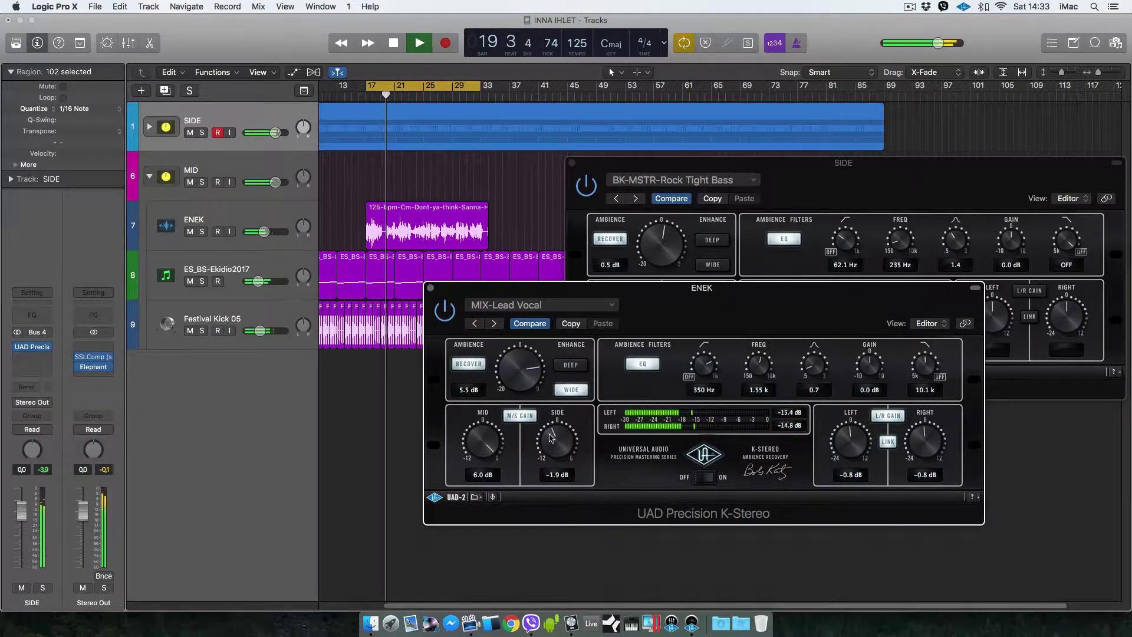
scroll(549, 437, up, 5)
scroll(551, 438, up, 2)
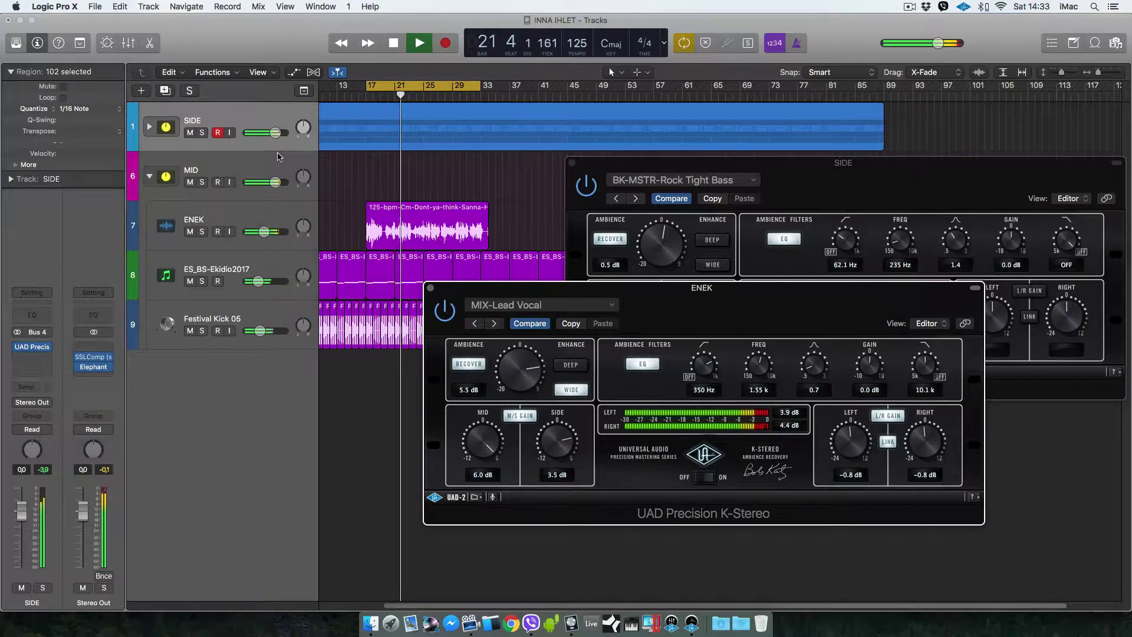
Expand the SIDE stack and solo its Li - reverb, Edgy Muted and Ehh Ihh Ahh Ohh tracks
click(149, 126)
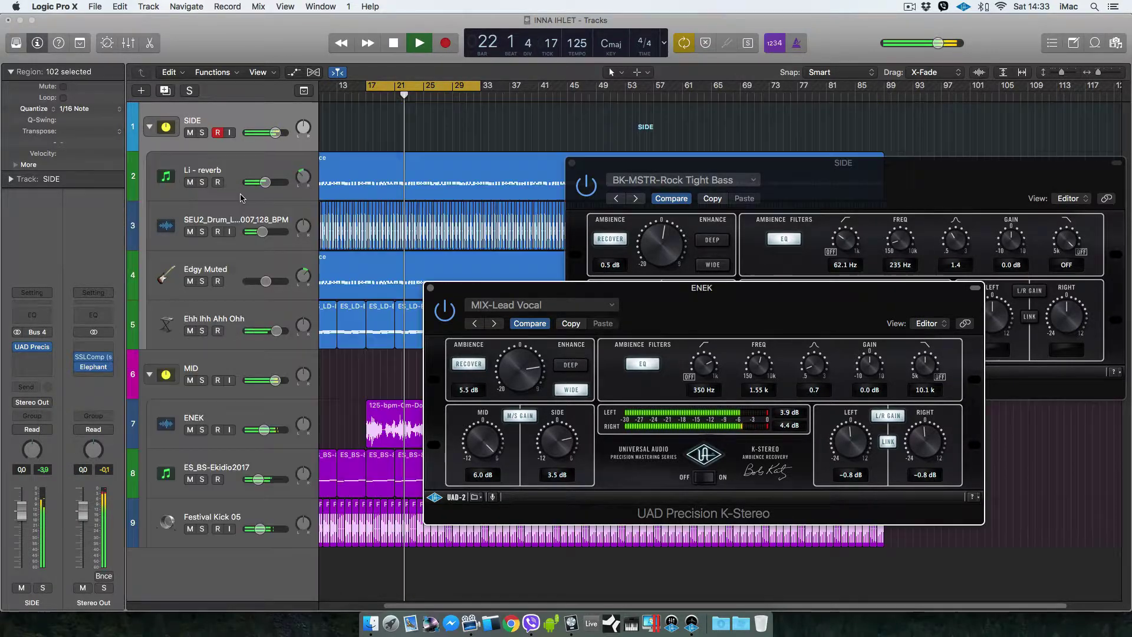
click(202, 182)
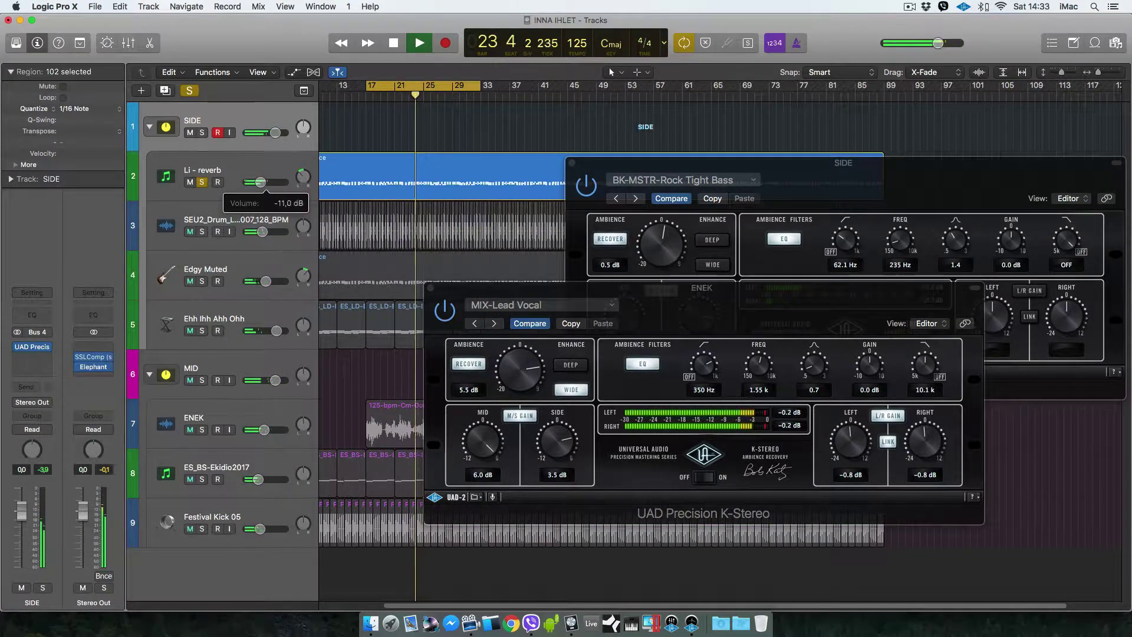
click(202, 282)
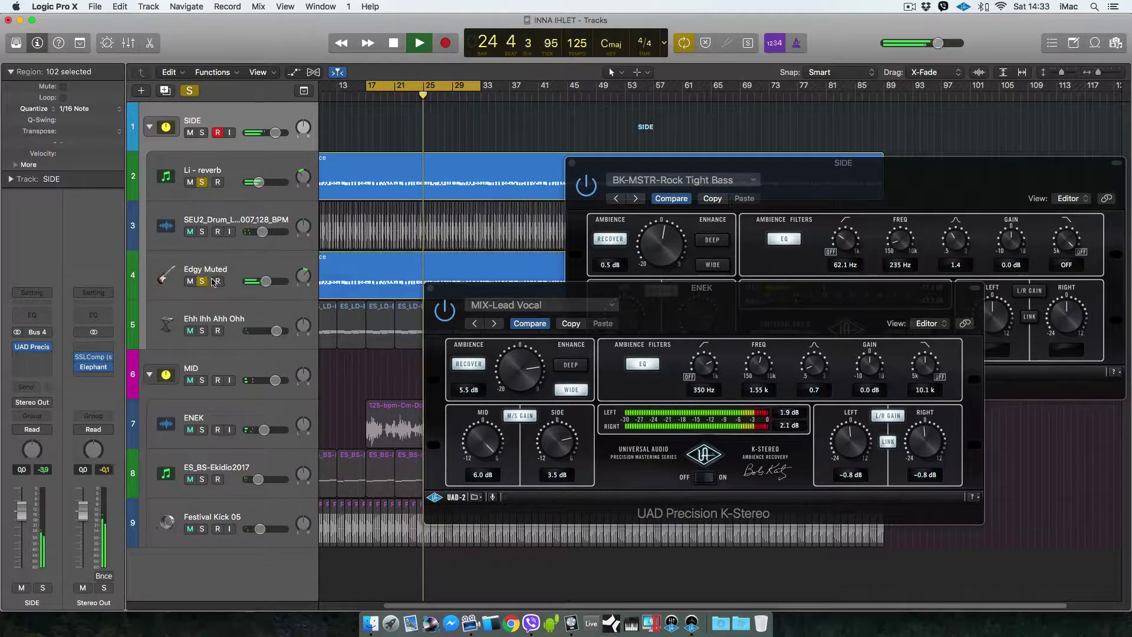
click(202, 330)
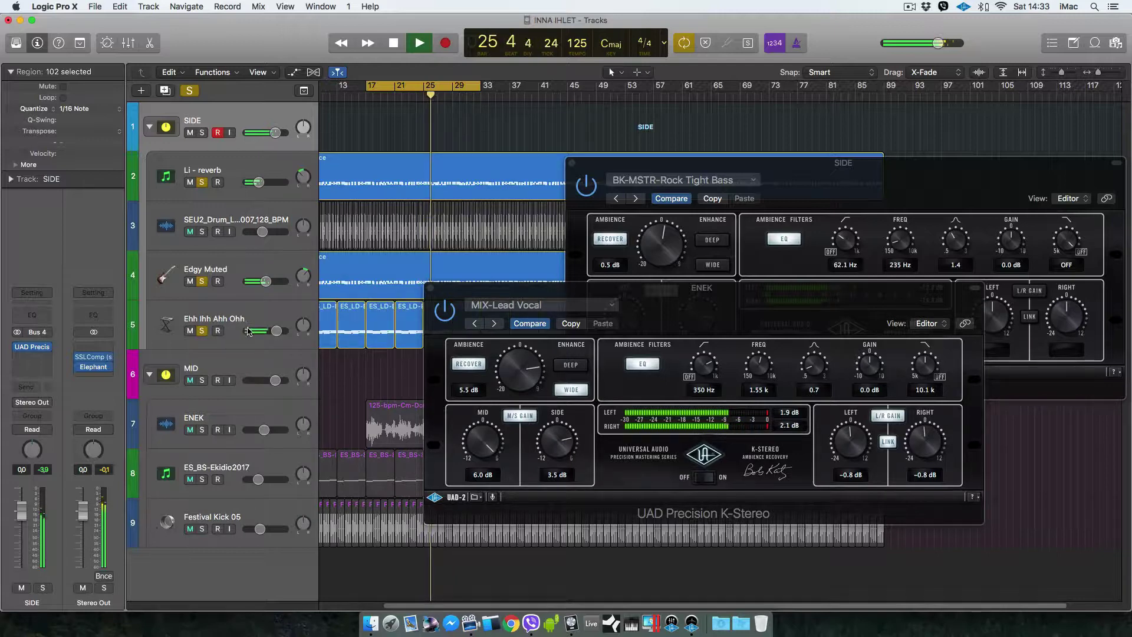
Lower the Ehh Ihh Ahh Ohh volume slightly and add the SEU2 drum and ENEK tracks to the solo group
drag(276, 331, 272, 331)
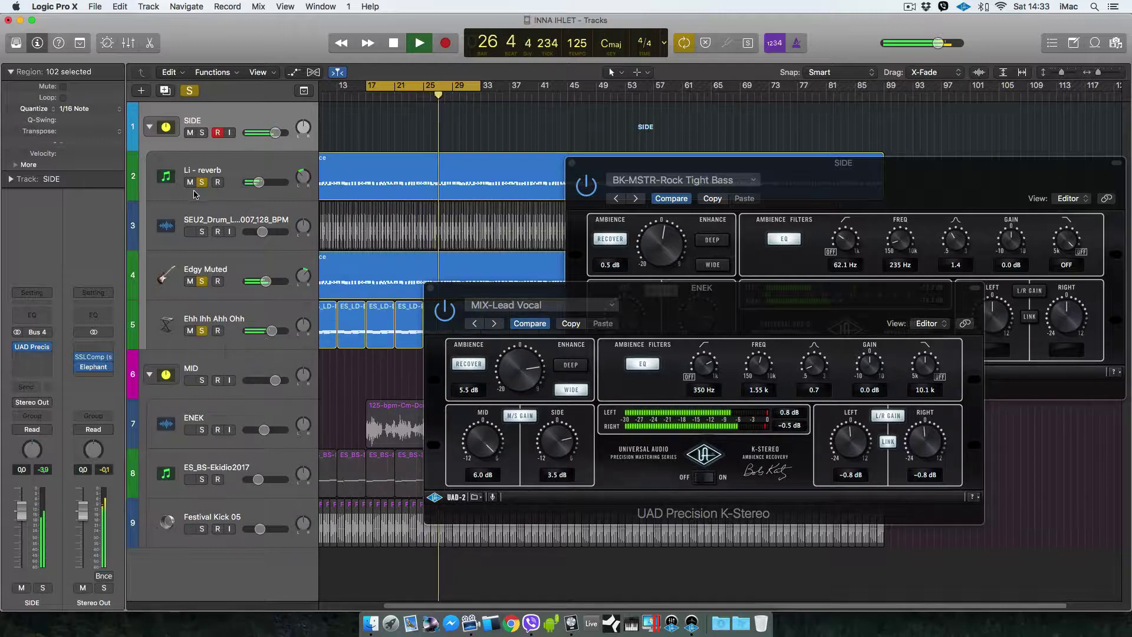
click(201, 231)
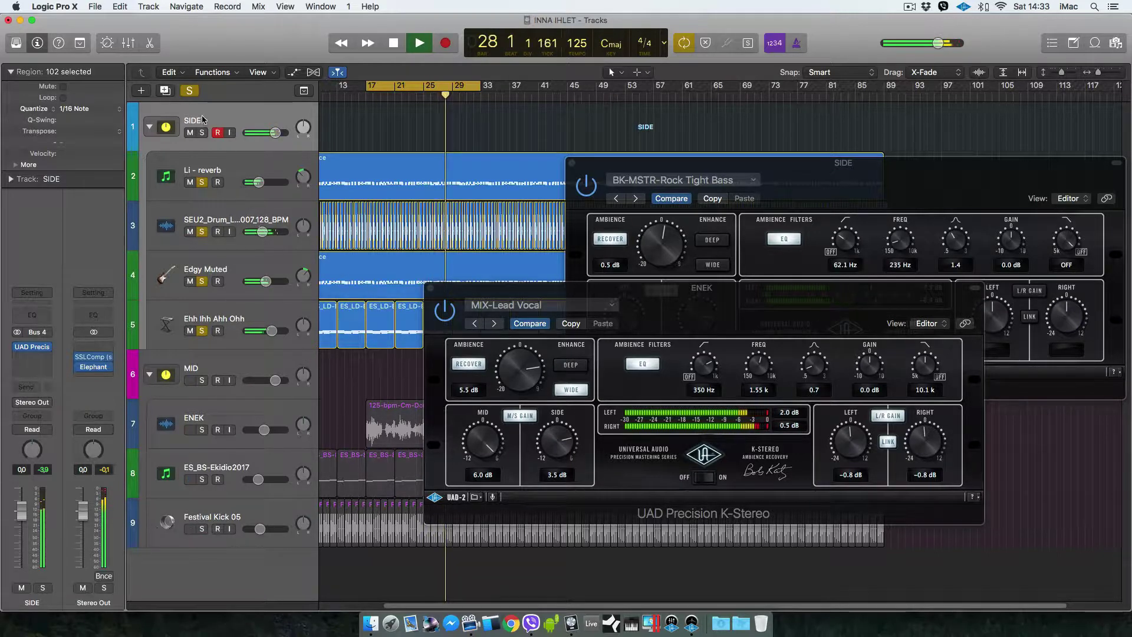
click(201, 430)
drag(454, 294, 482, 289)
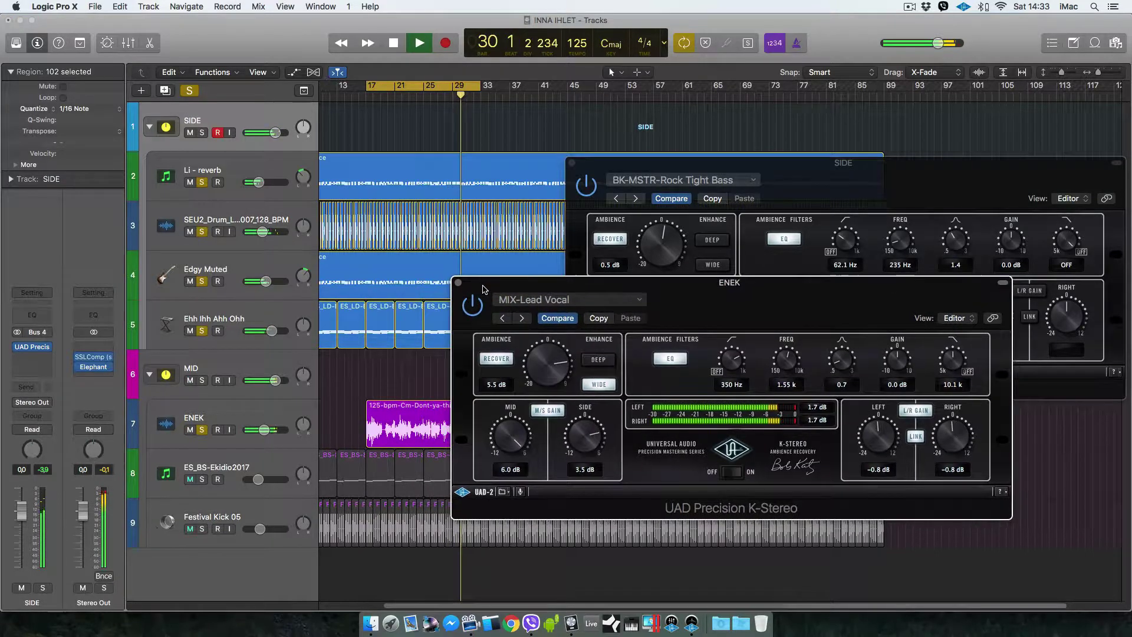
Insert a stereo Universal Audio UAD 4K Buss Compressor after the K-Stereo on the SIDE stack
click(266, 114)
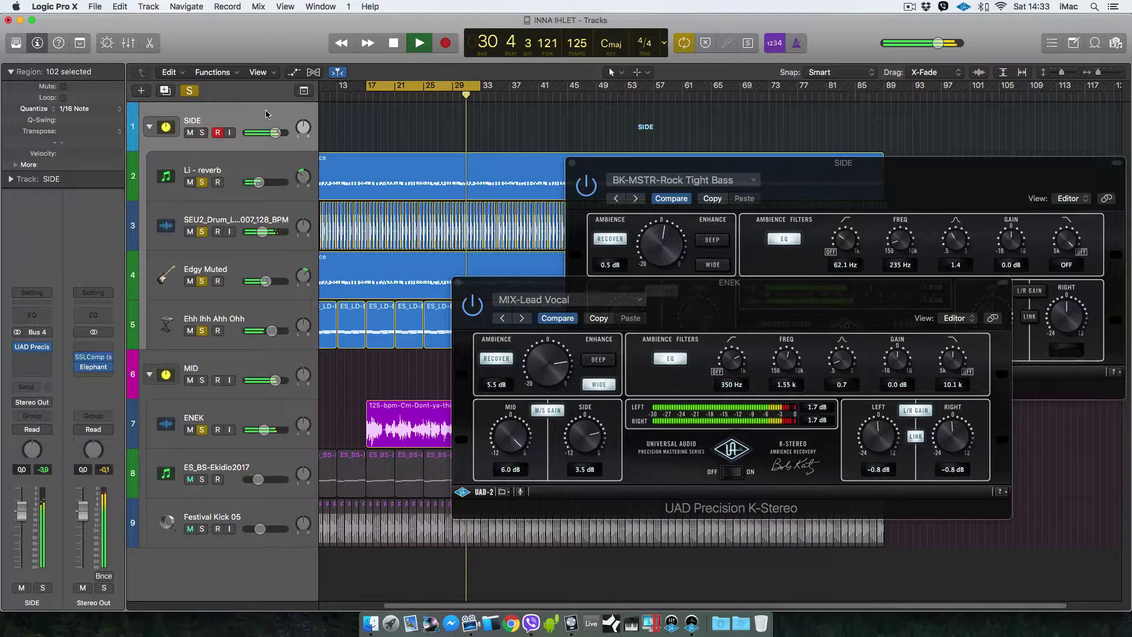
click(34, 357)
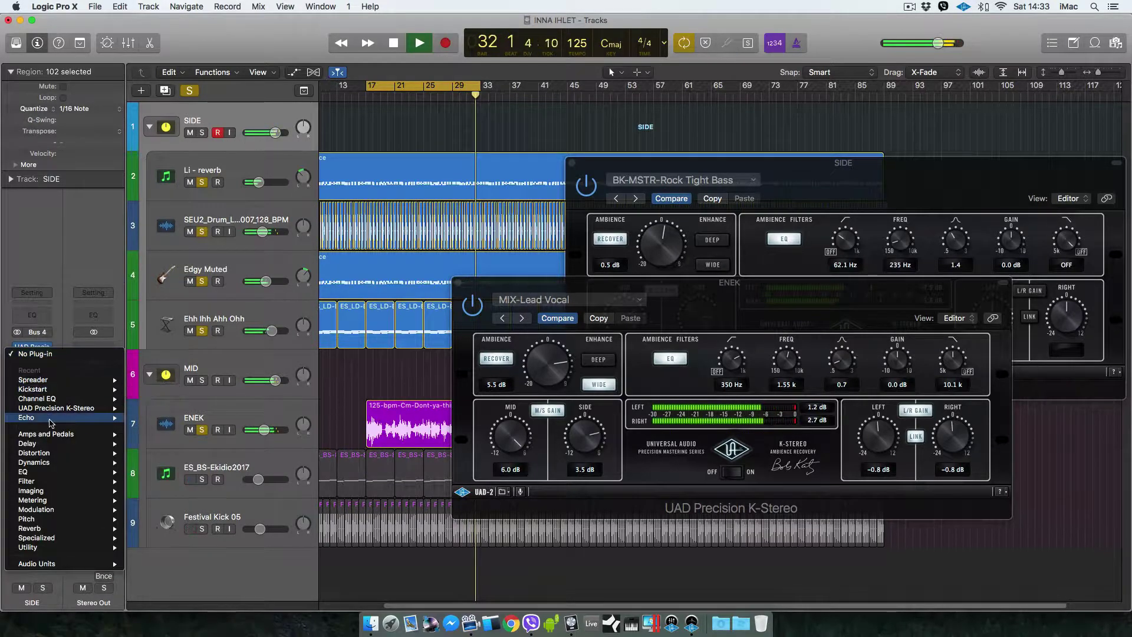
mouse_move(88, 564)
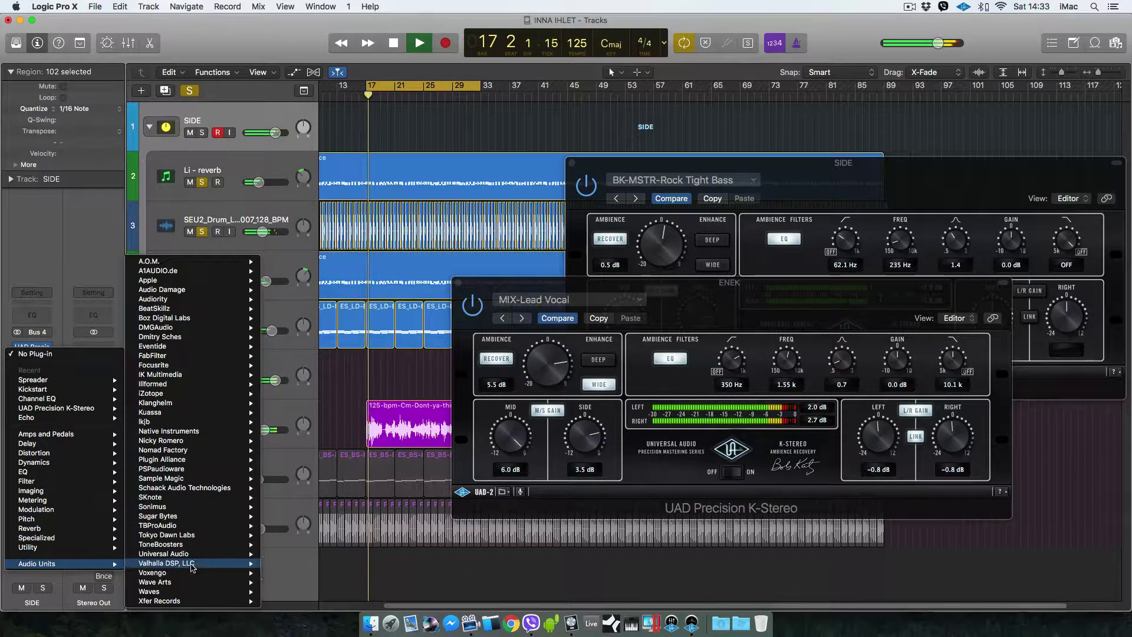
mouse_move(190, 555)
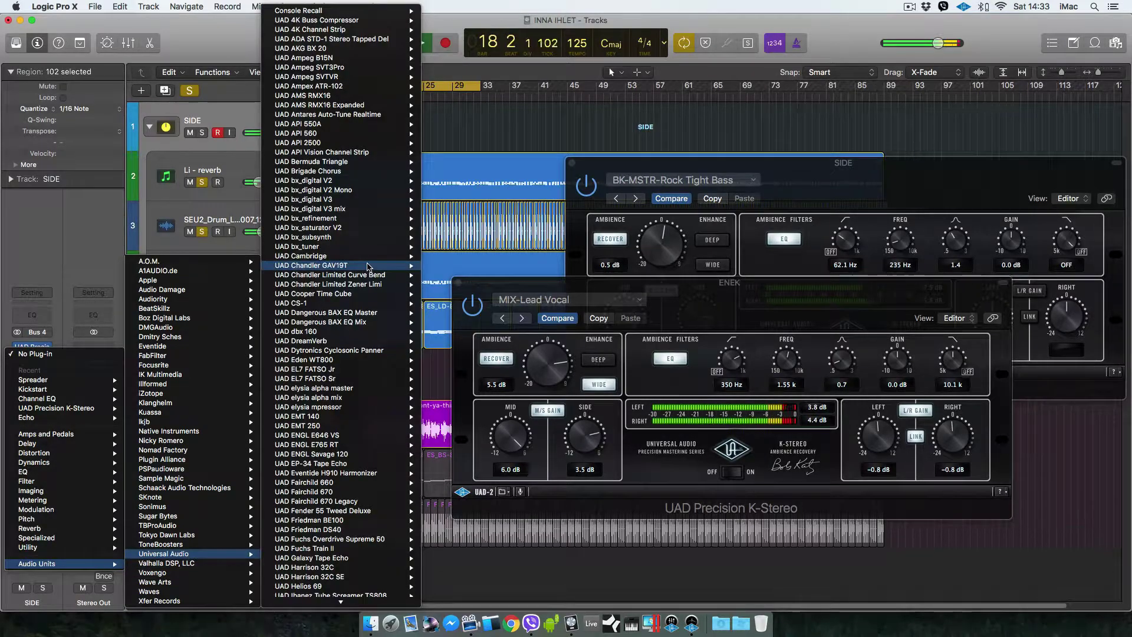
mouse_move(367, 31)
mouse_move(401, 20)
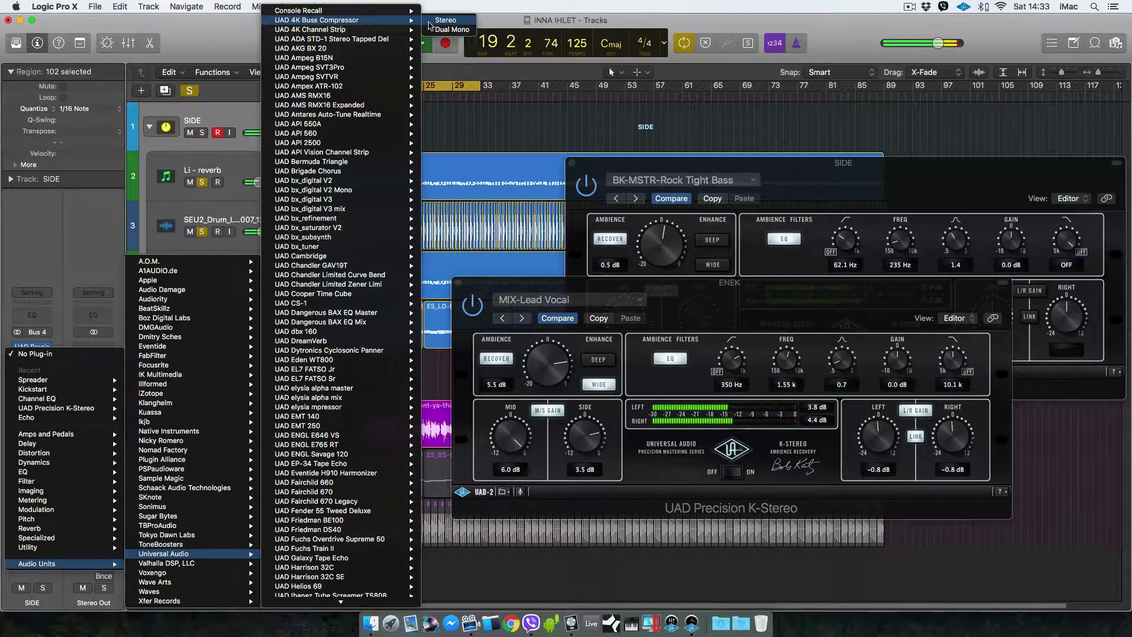
click(437, 22)
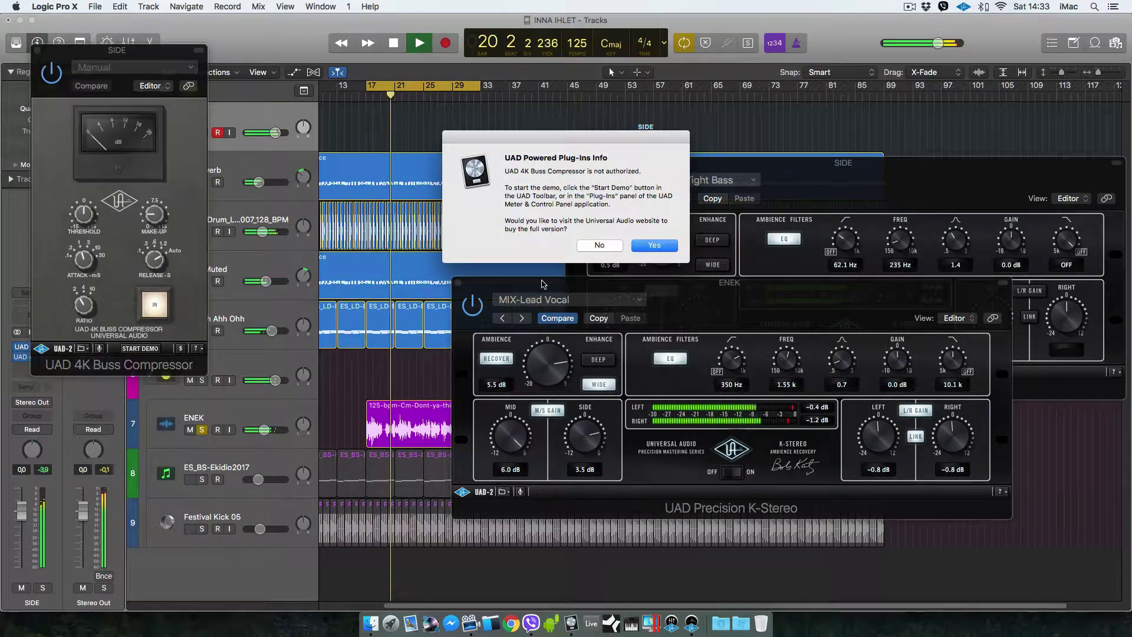
Start the 14-day demo of the UAD 4K Buss Compressor and lower its threshold slightly
click(595, 246)
click(140, 349)
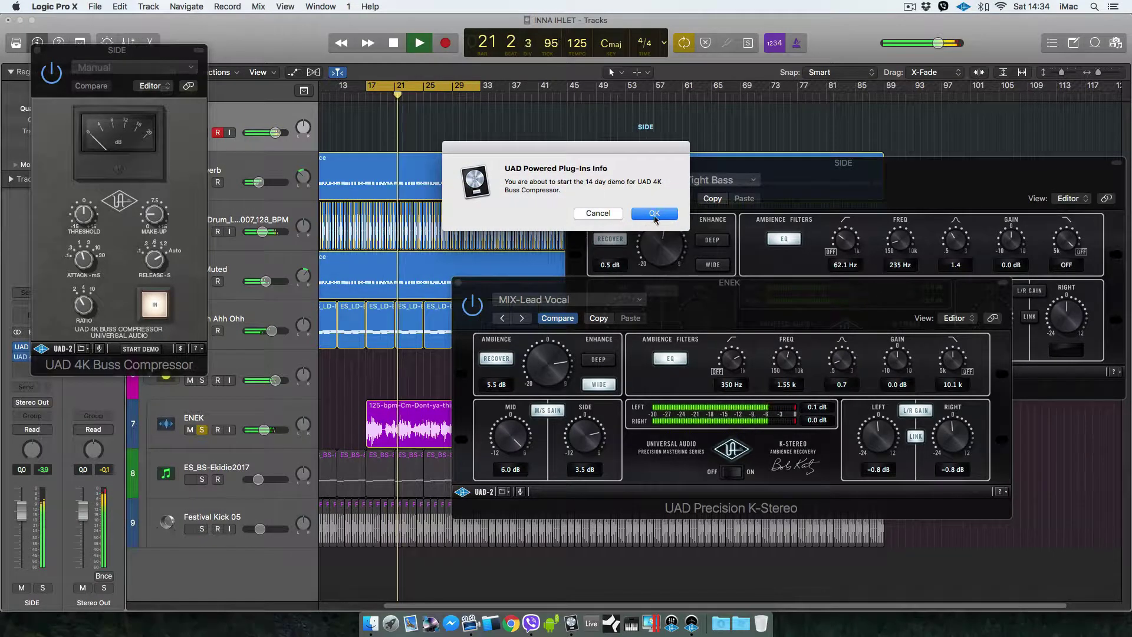
key(Return)
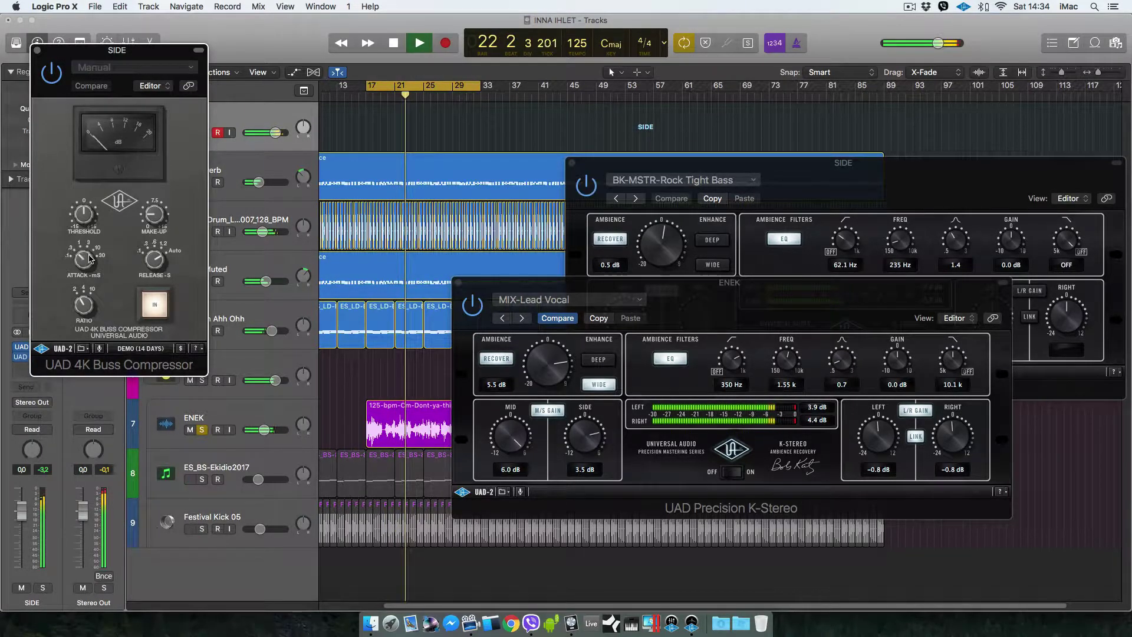
click(89, 265)
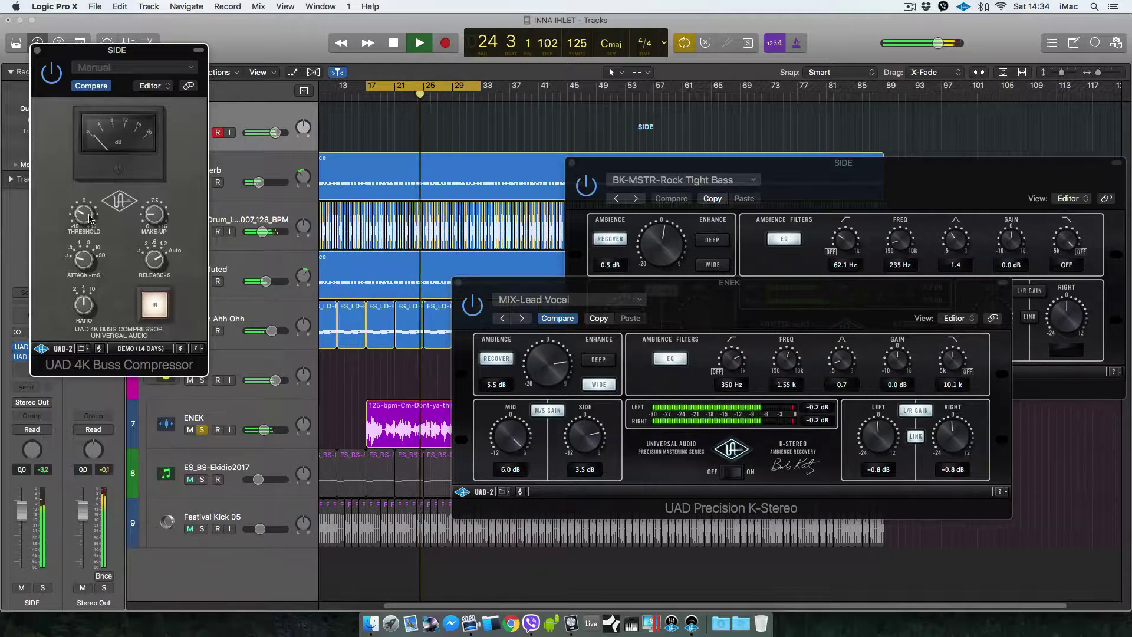
click(38, 53)
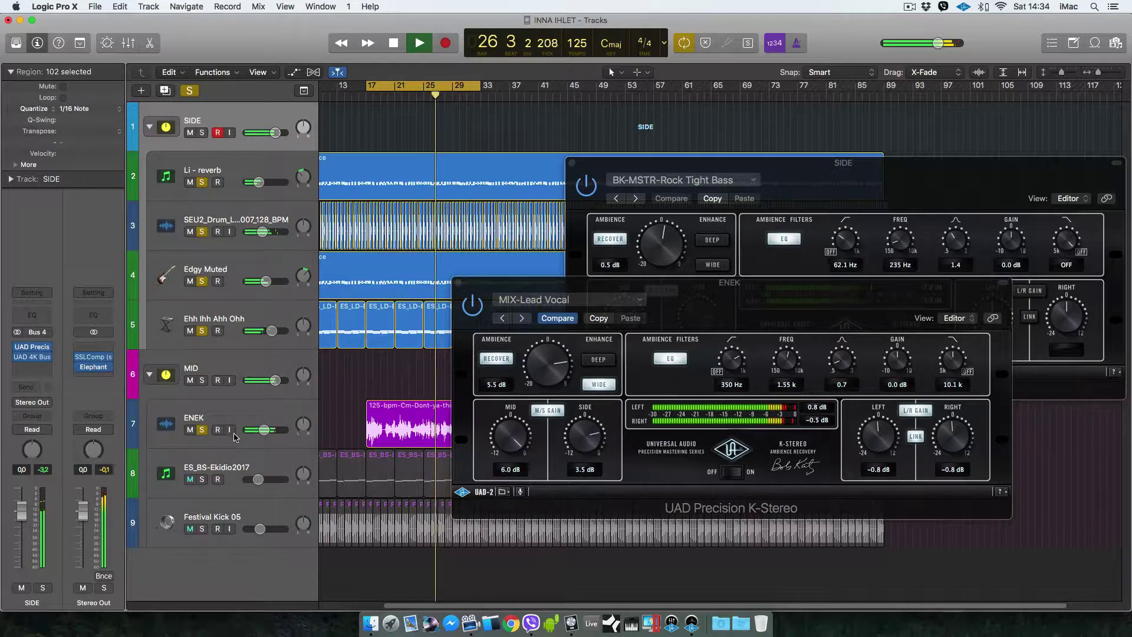
Clear all solos, play the full mix from the start of the cycle and close both K-Stereo windows
click(189, 92)
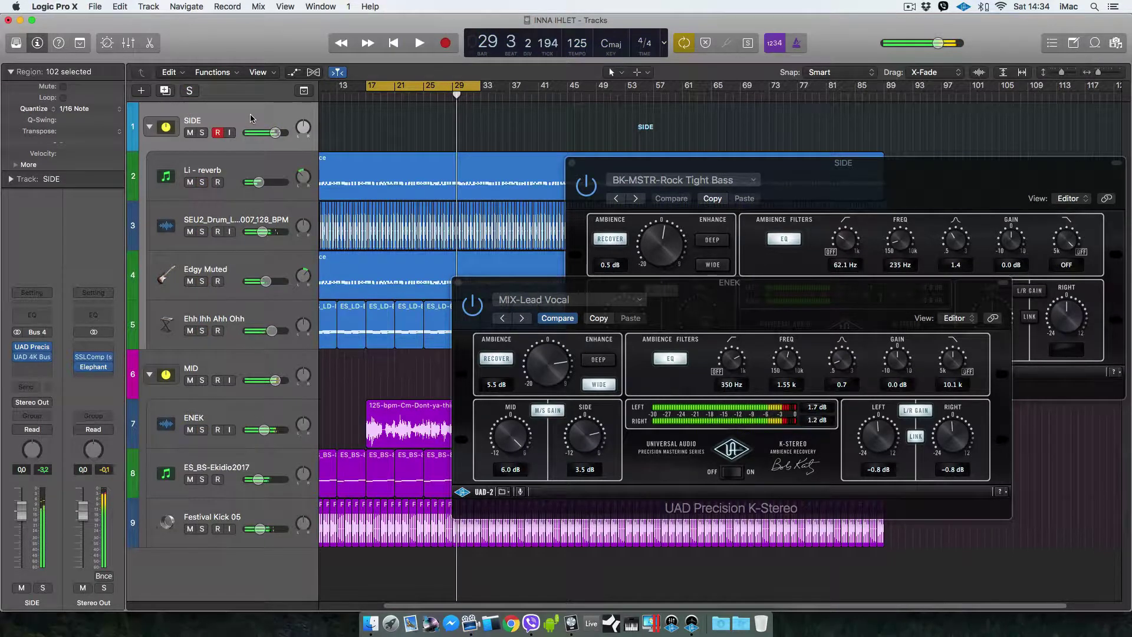
key(space)
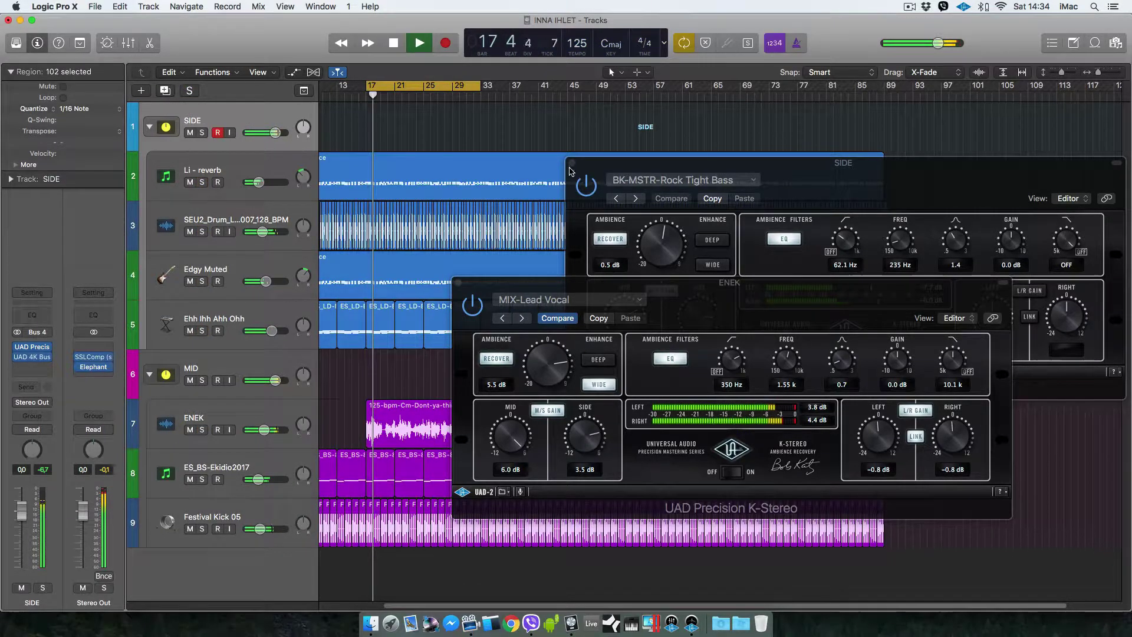
click(572, 164)
click(459, 283)
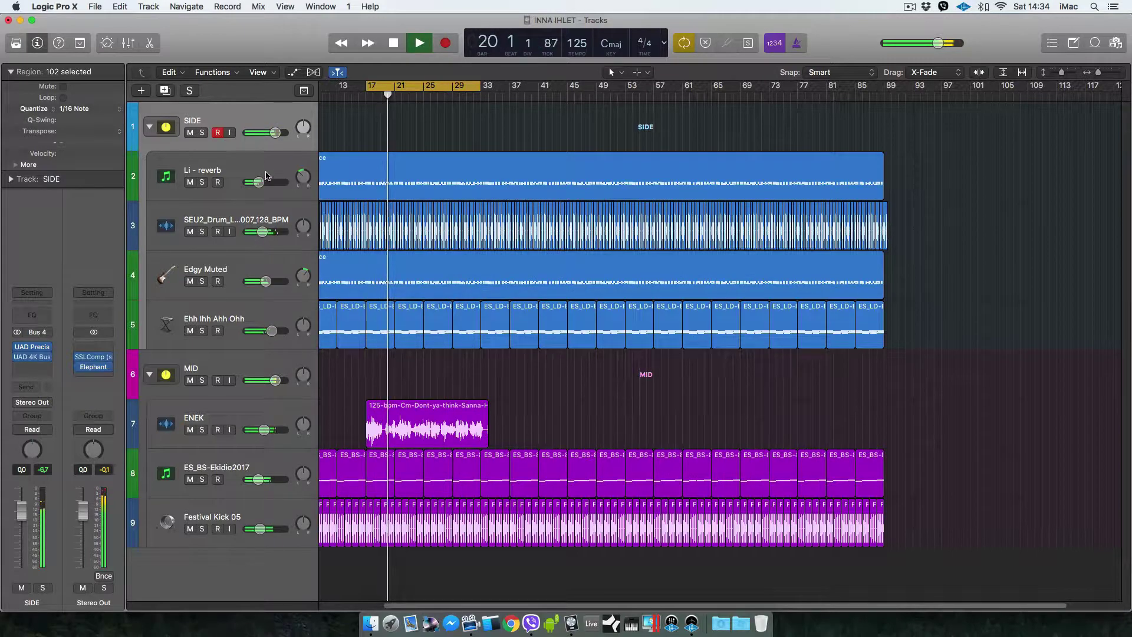
Lower the Li - reverb volume slightly while it is soloed, and collapse the SIDE and MID stacks
key(s)
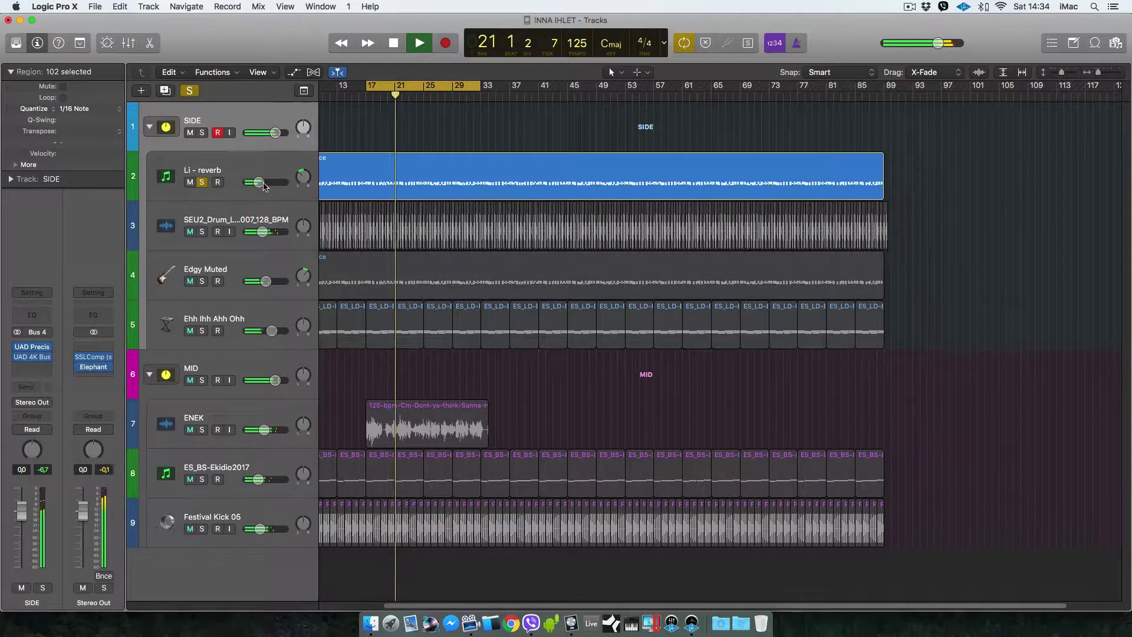
drag(263, 182, 258, 183)
click(206, 183)
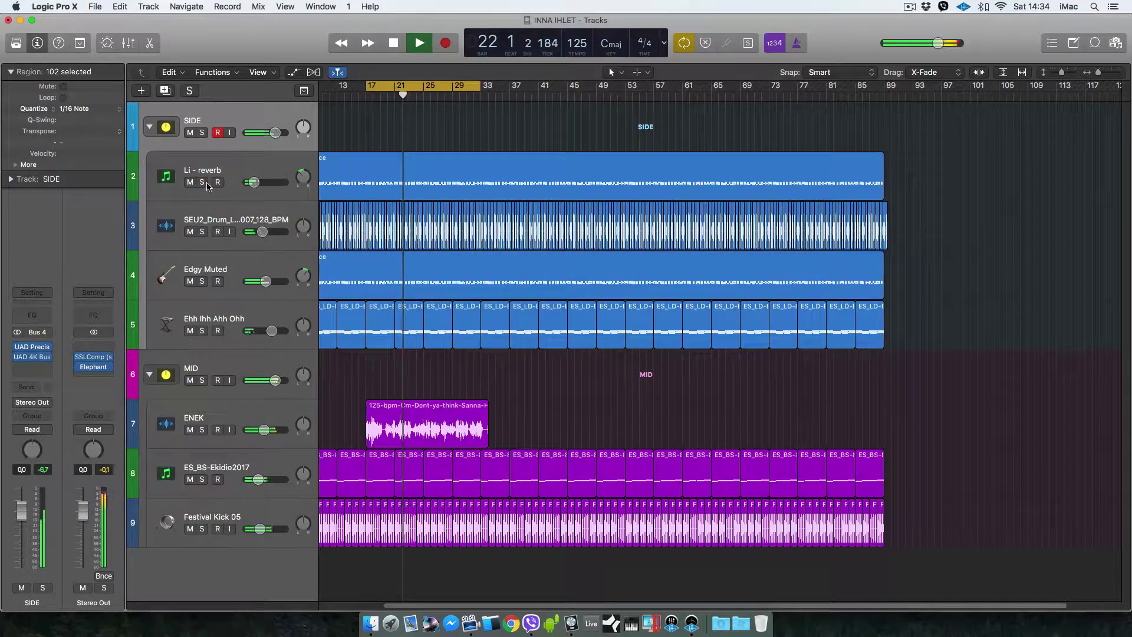
click(149, 128)
click(149, 176)
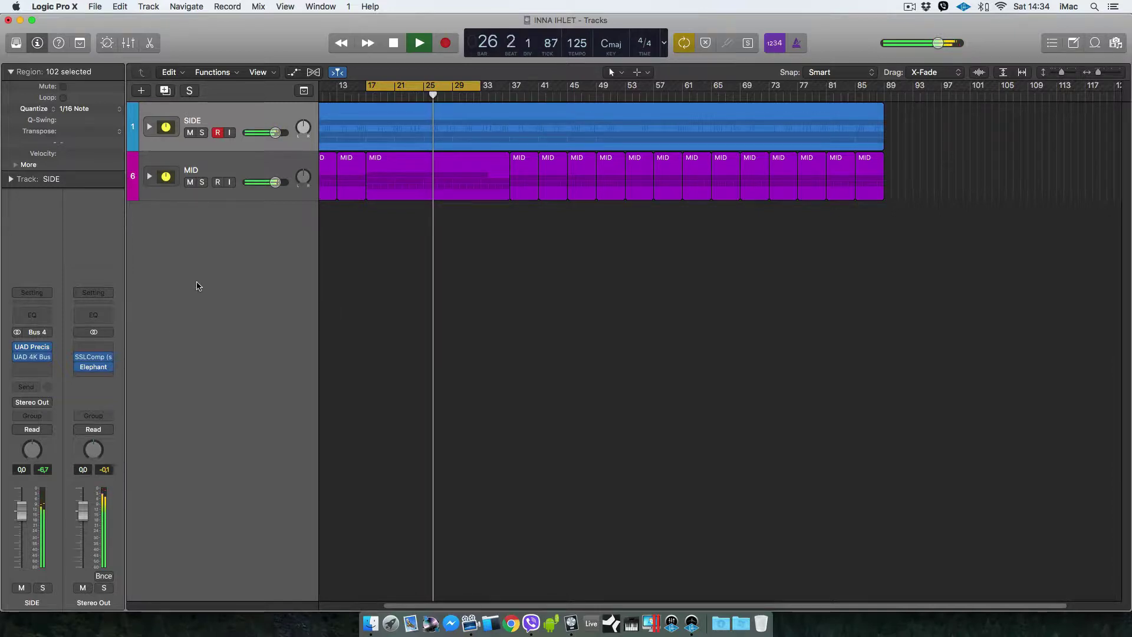
Open the Elephant limiter and SSLComp compressor of the Stereo Out and place them side by side
click(93, 367)
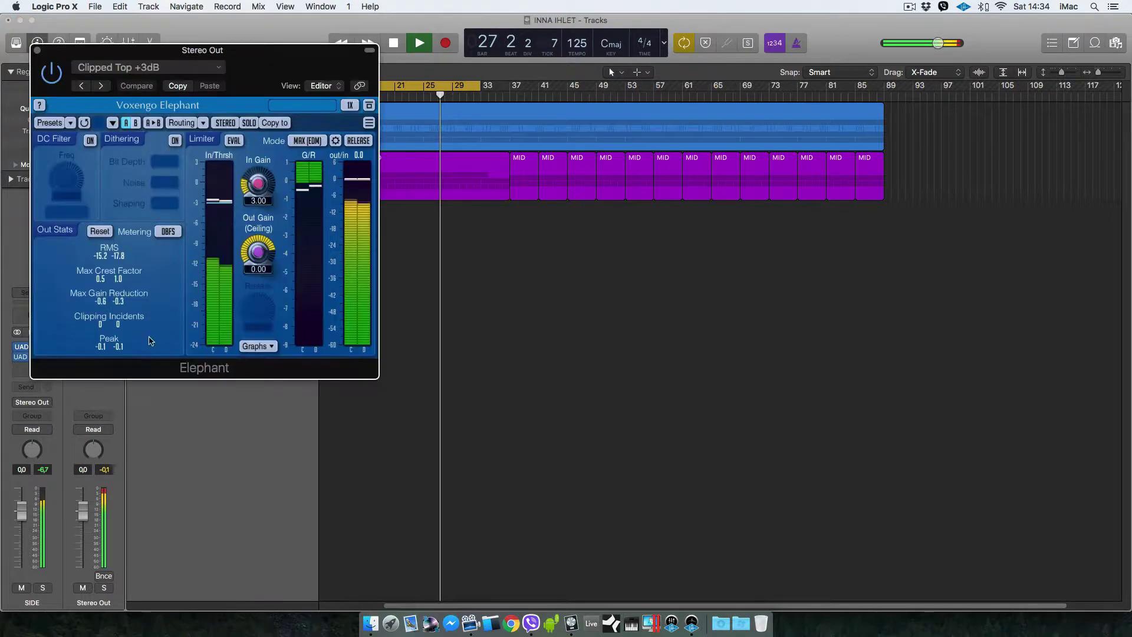
drag(272, 59, 806, 160)
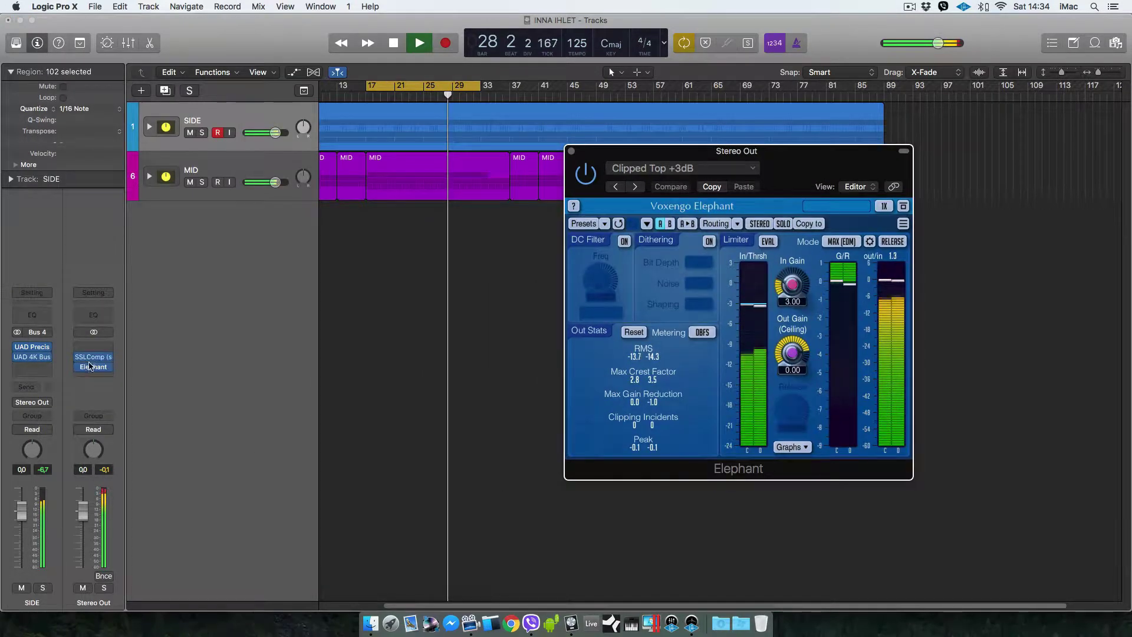
click(91, 356)
drag(151, 56, 463, 145)
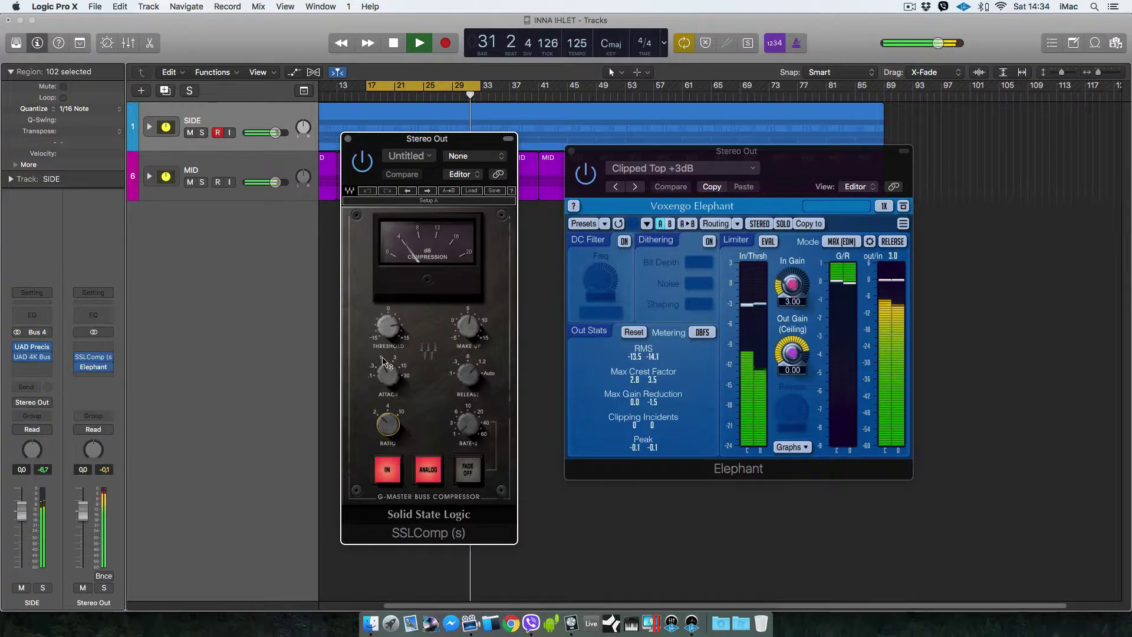
Adjust the threshold of the Stereo Out SSLComp and raise its make-up gain
drag(394, 344, 389, 330)
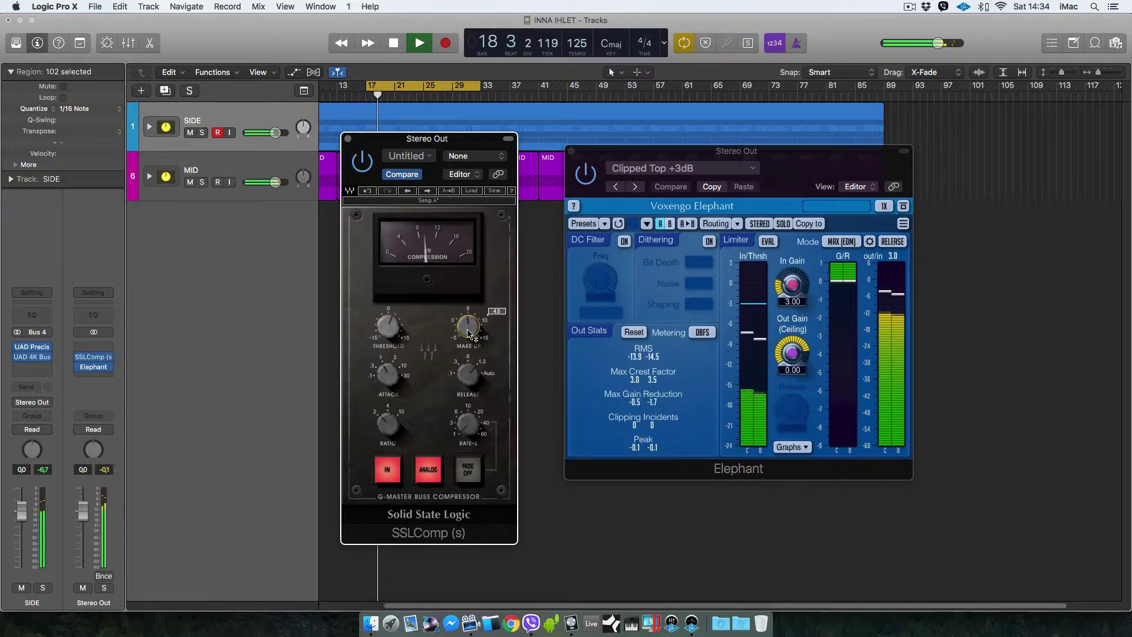
scroll(468, 330, up, 1)
scroll(470, 334, up, 1)
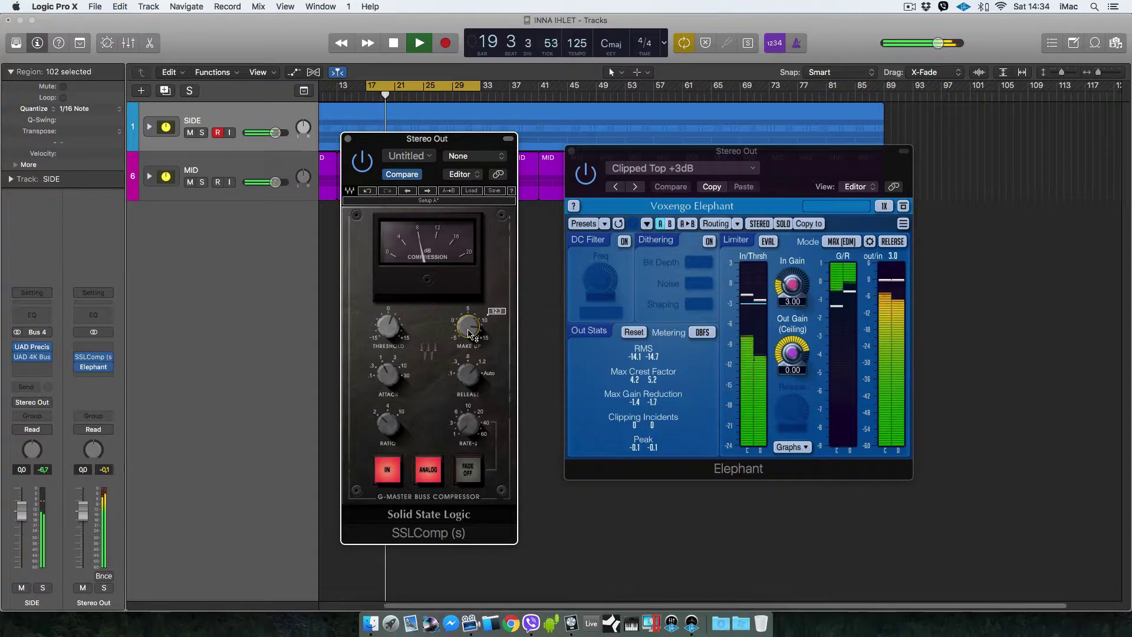